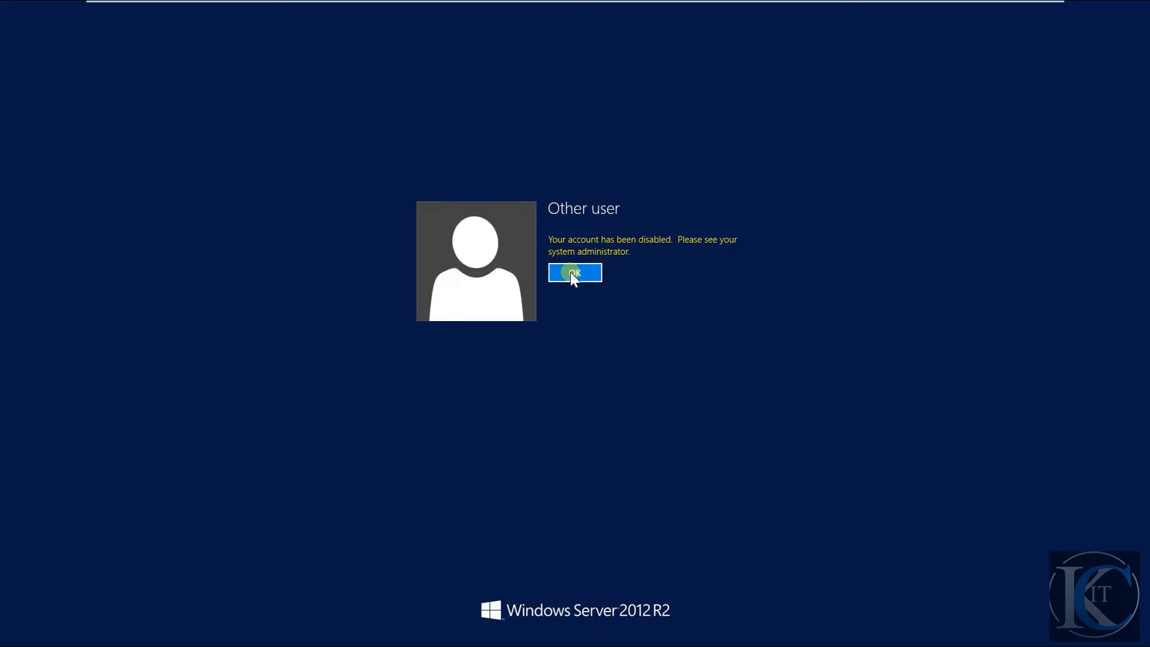
- Dismiss the disabled-account message and choose the KINGWUSLAB domain Administrator account for signing in to the DC machine
left_click(570, 272)
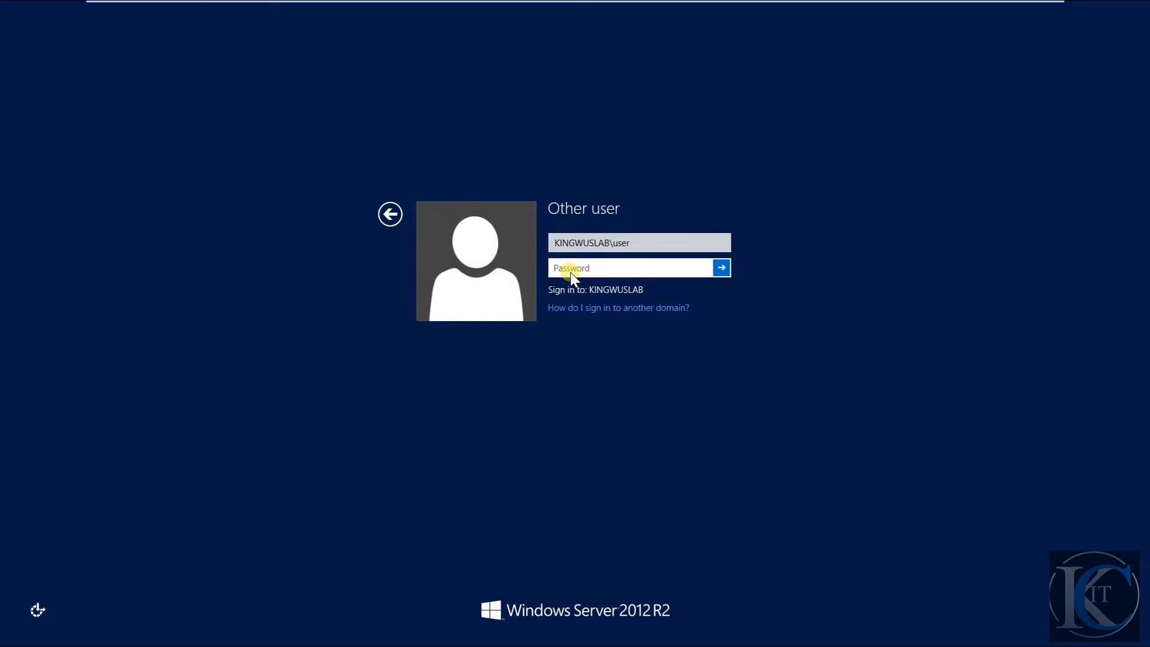
mouse_move(566, 3)
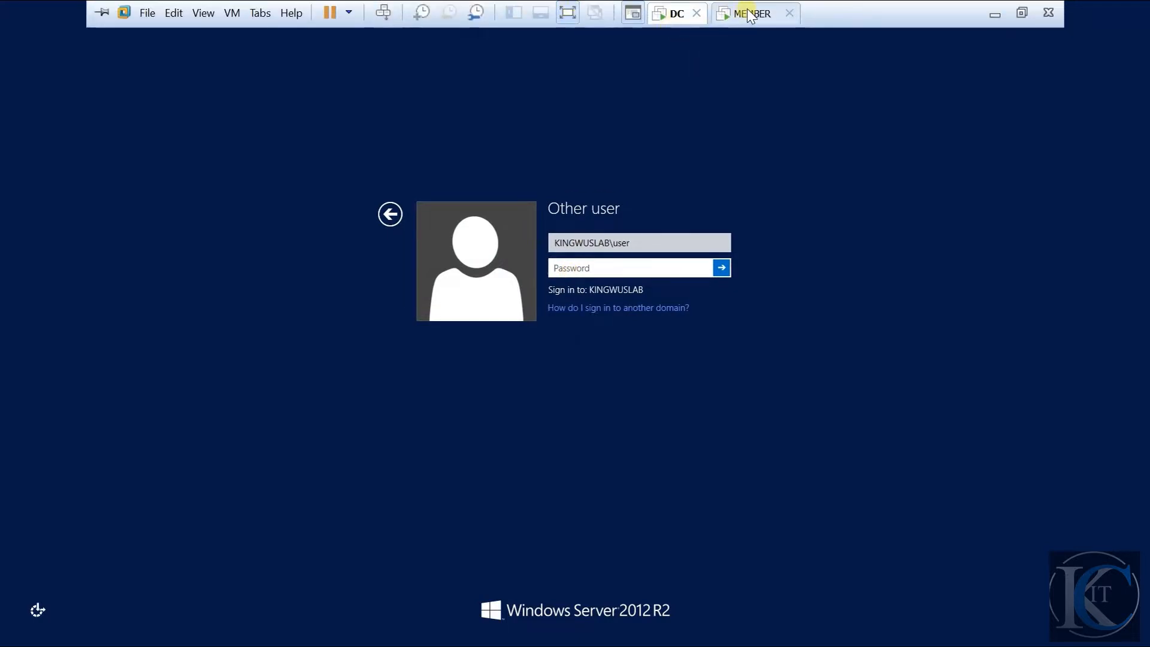
left_click(394, 217)
left_click(513, 273)
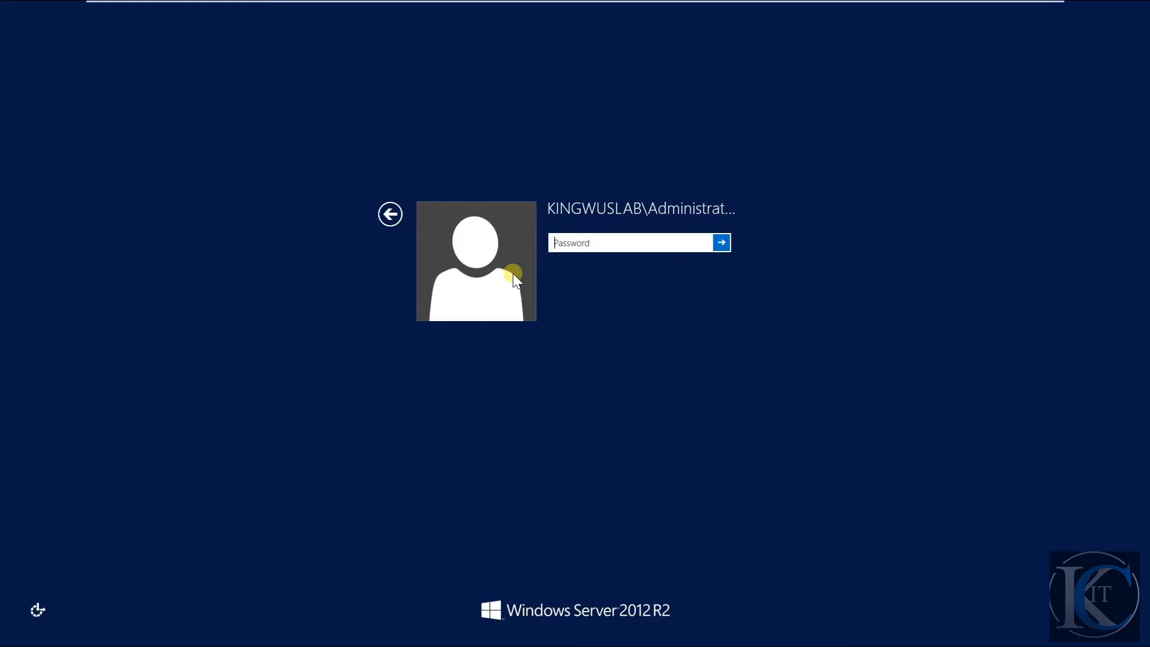
- Bring up the password prompt on the MEMBER virtual machine and return to the DC machine
mouse_move(486, 3)
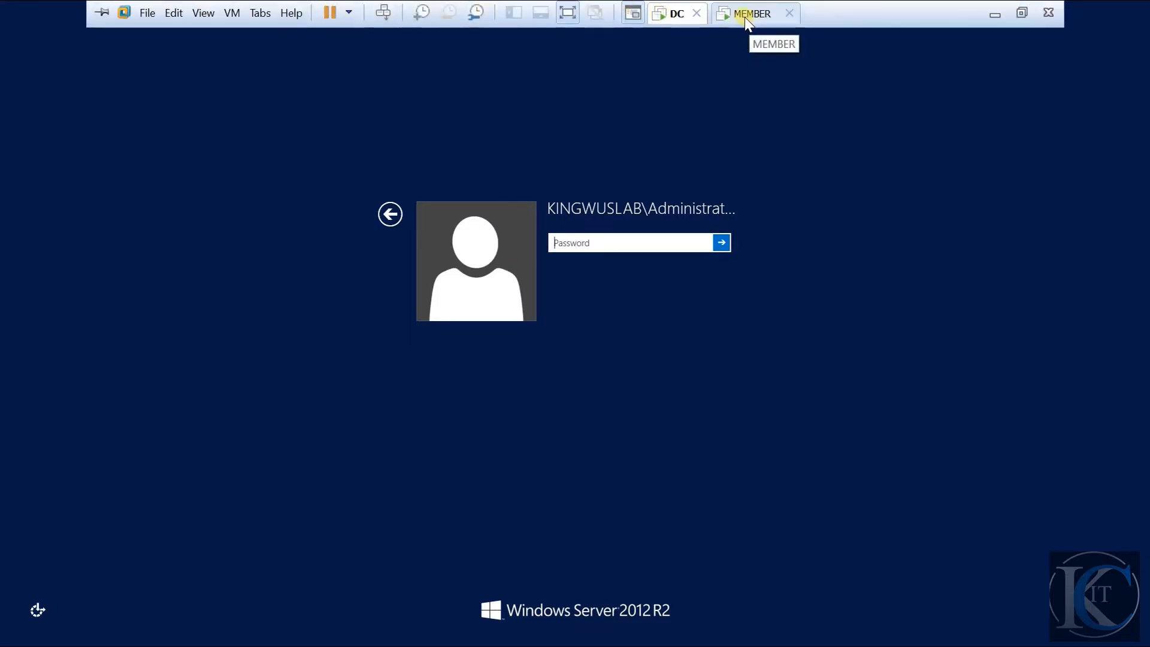
left_click(752, 15)
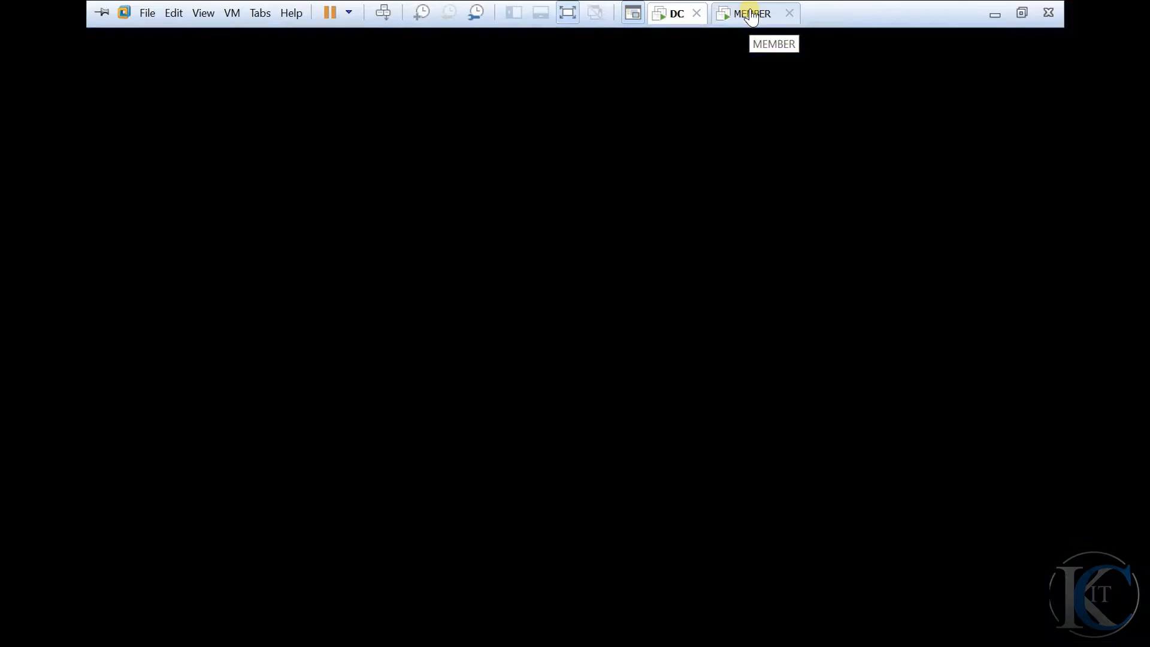
left_click(383, 12)
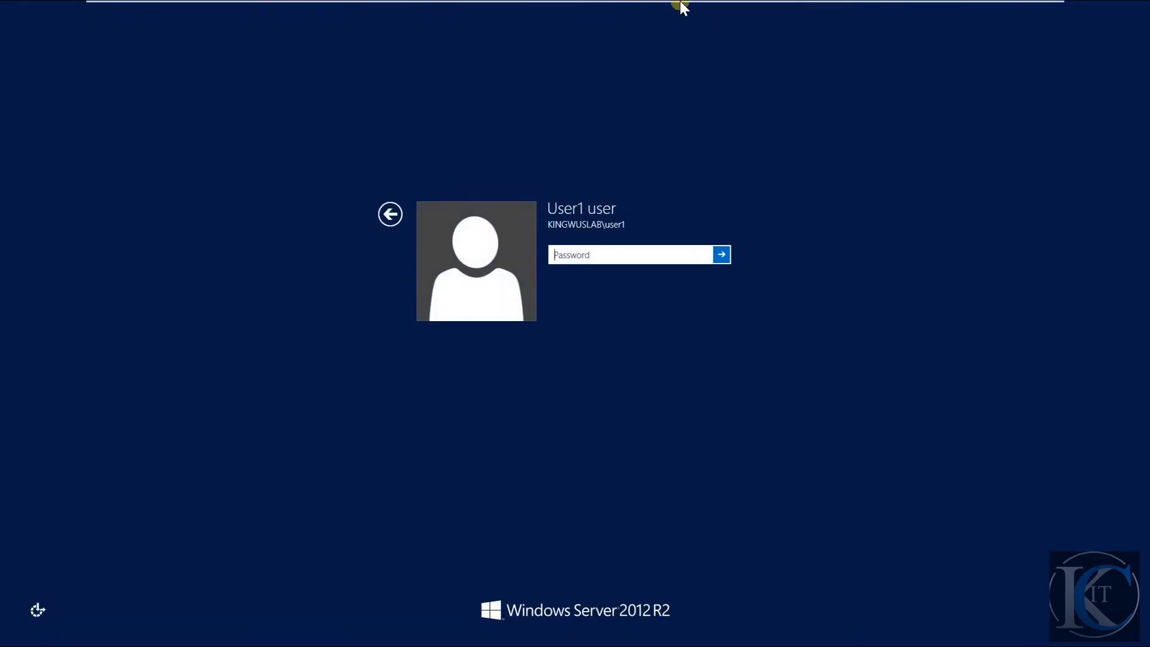
left_click(677, 13)
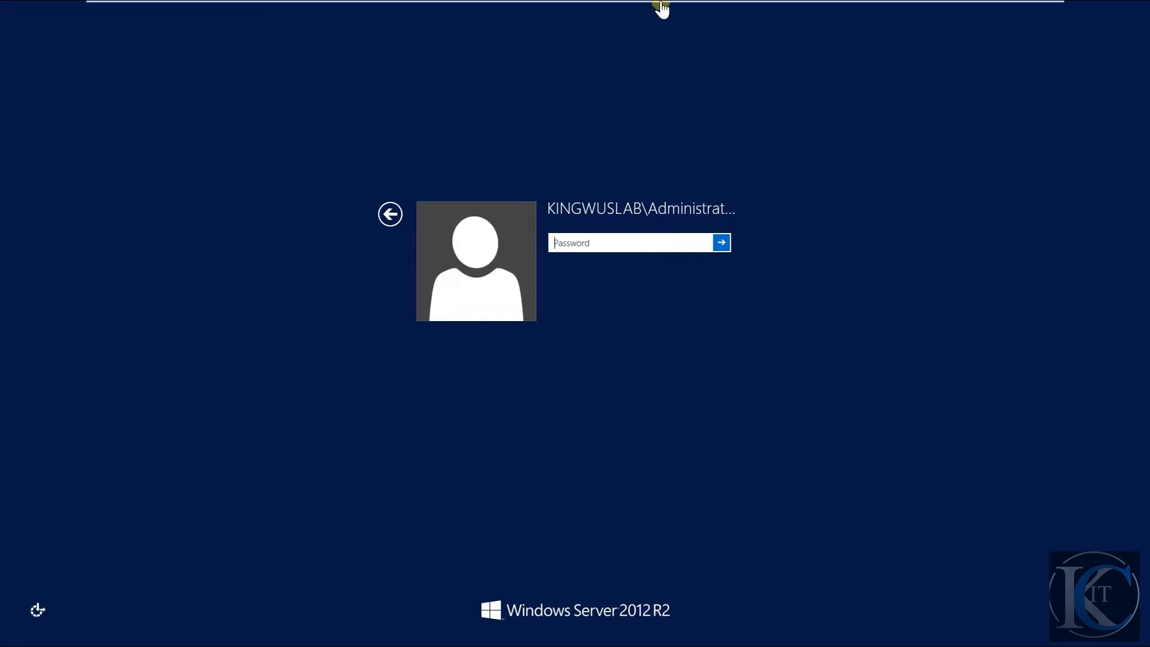
mouse_move(657, 5)
left_click(725, 20)
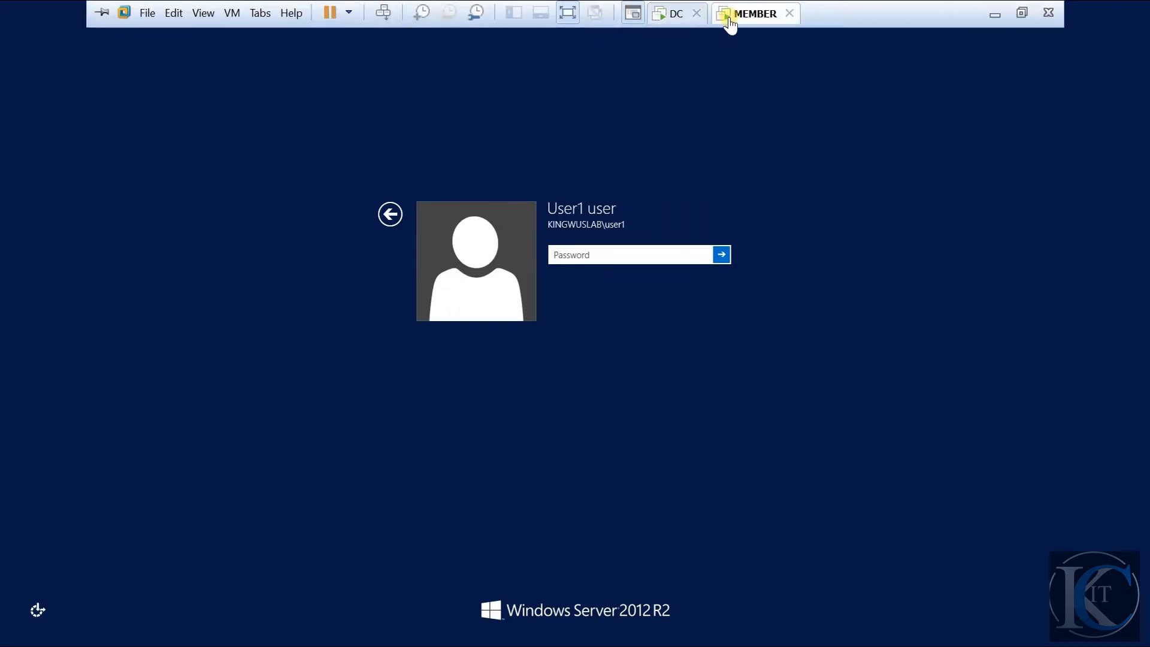
left_click(677, 15)
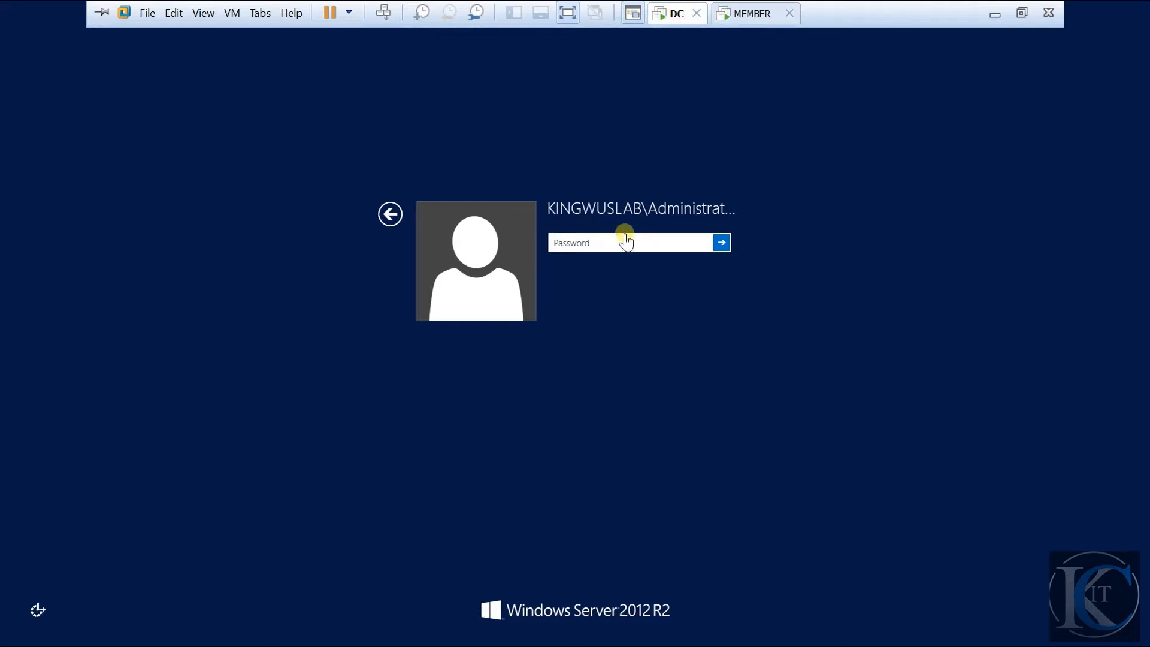
type("P@s")
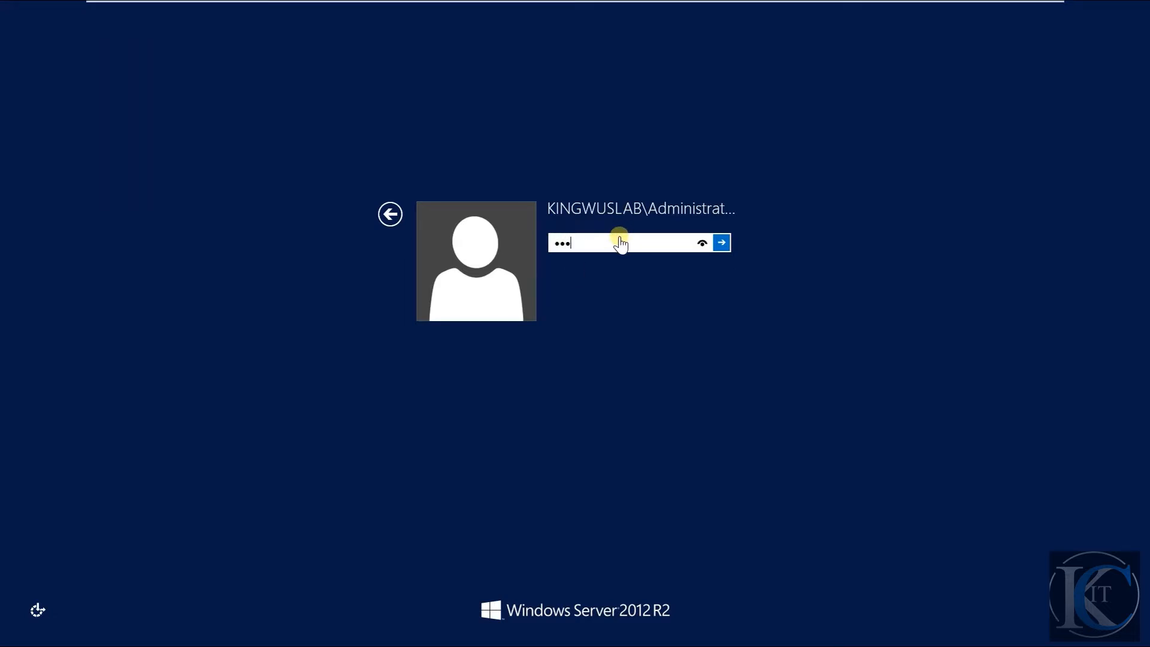
type("sw0rd")
key("Return")
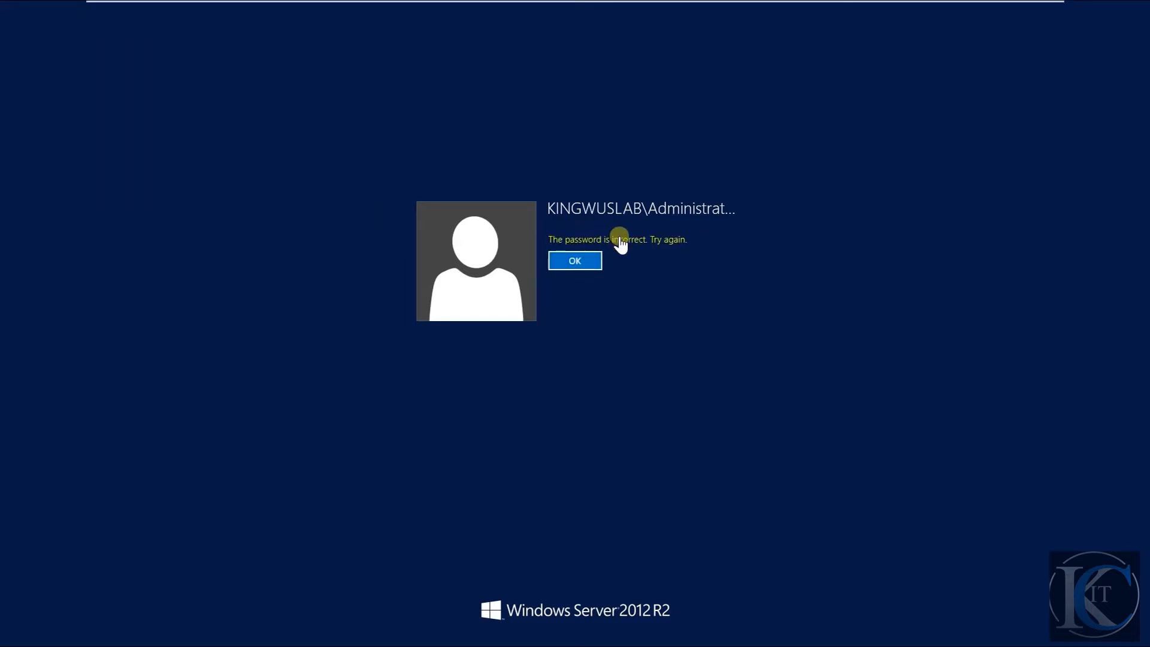
key("Return")
type("P@s")
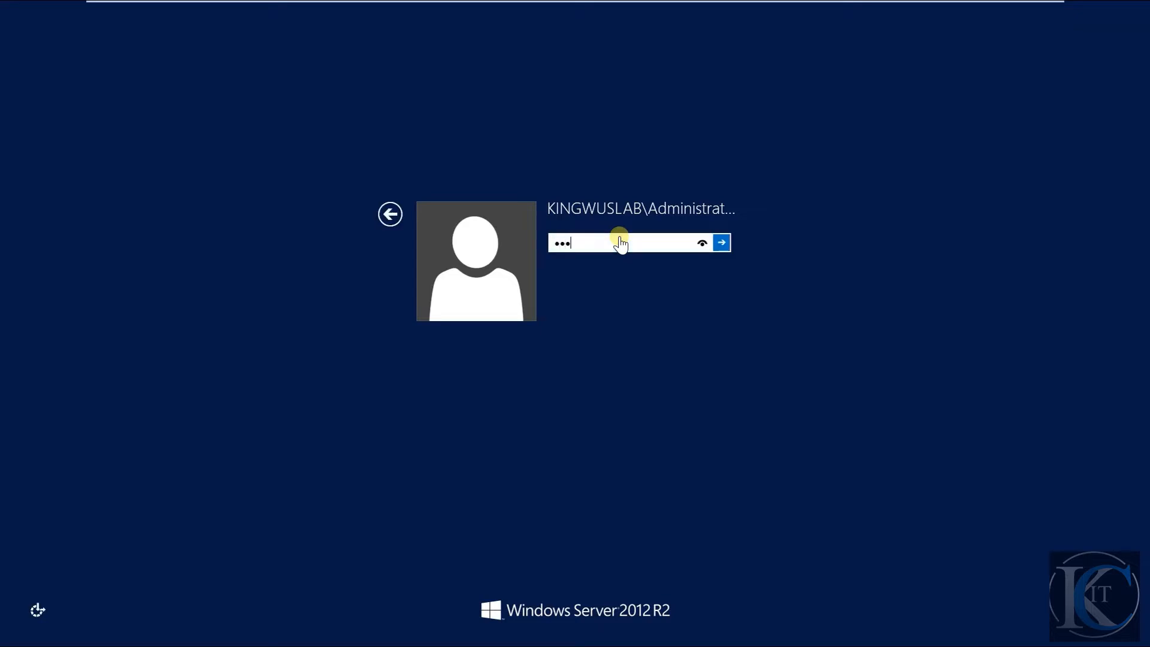
type("sw0rd")
key("Return")
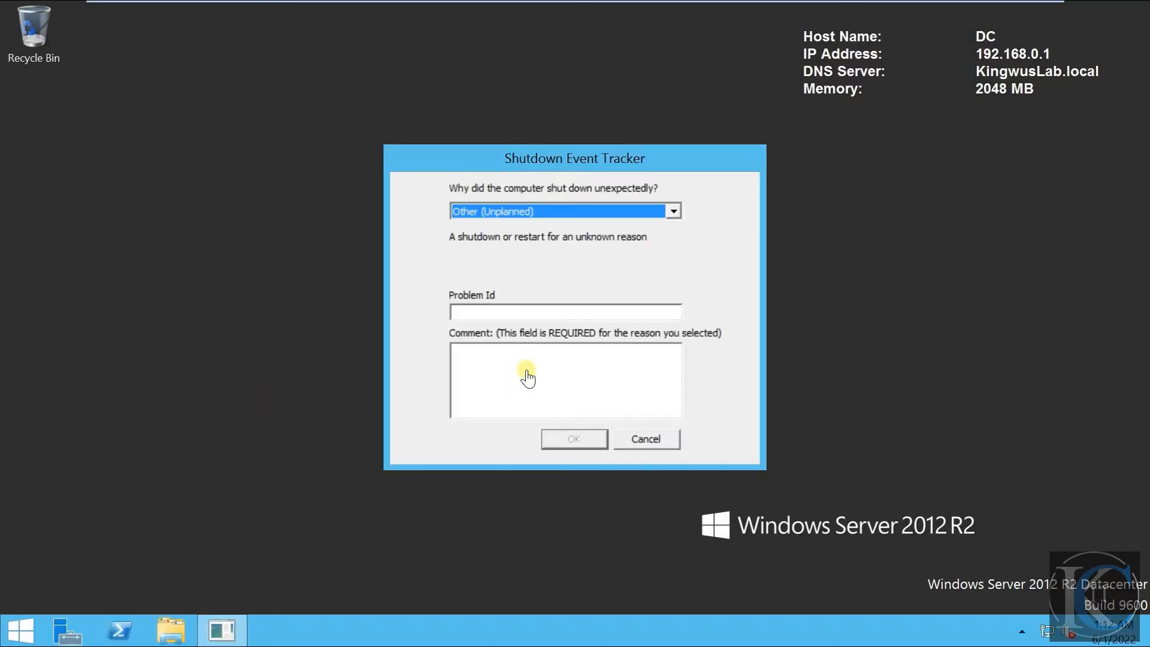
left_click(659, 438)
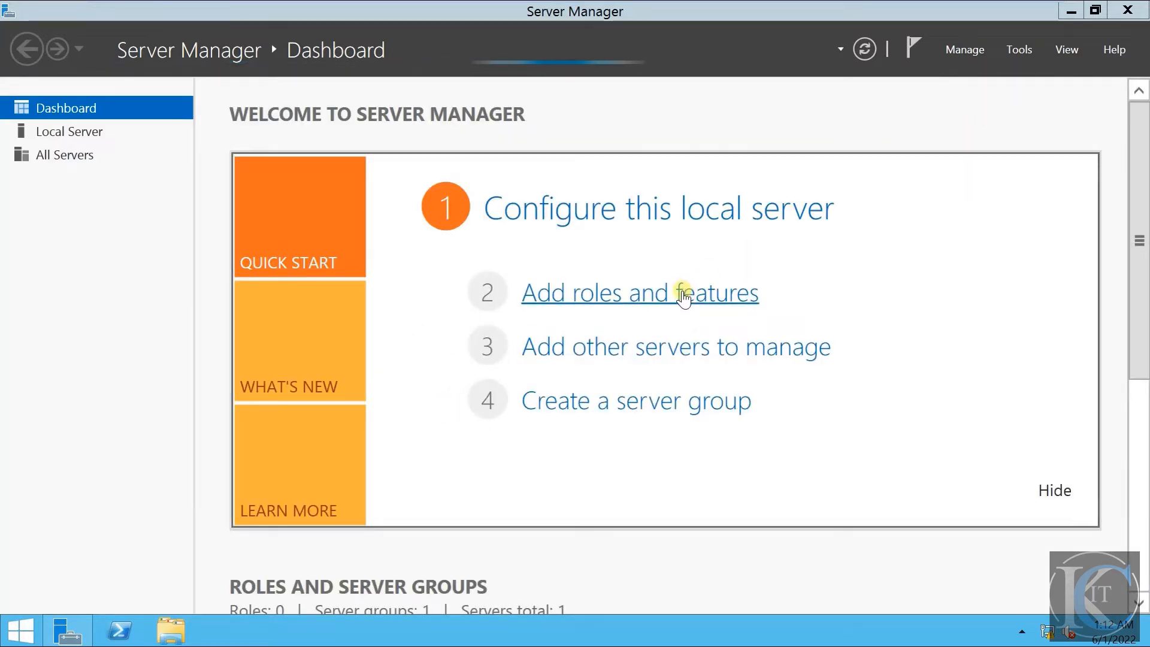
- Start adding roles and features in Server Manager, keeping the default installation type and DC.kingwuslab.local as the destination server
left_click(965, 50)
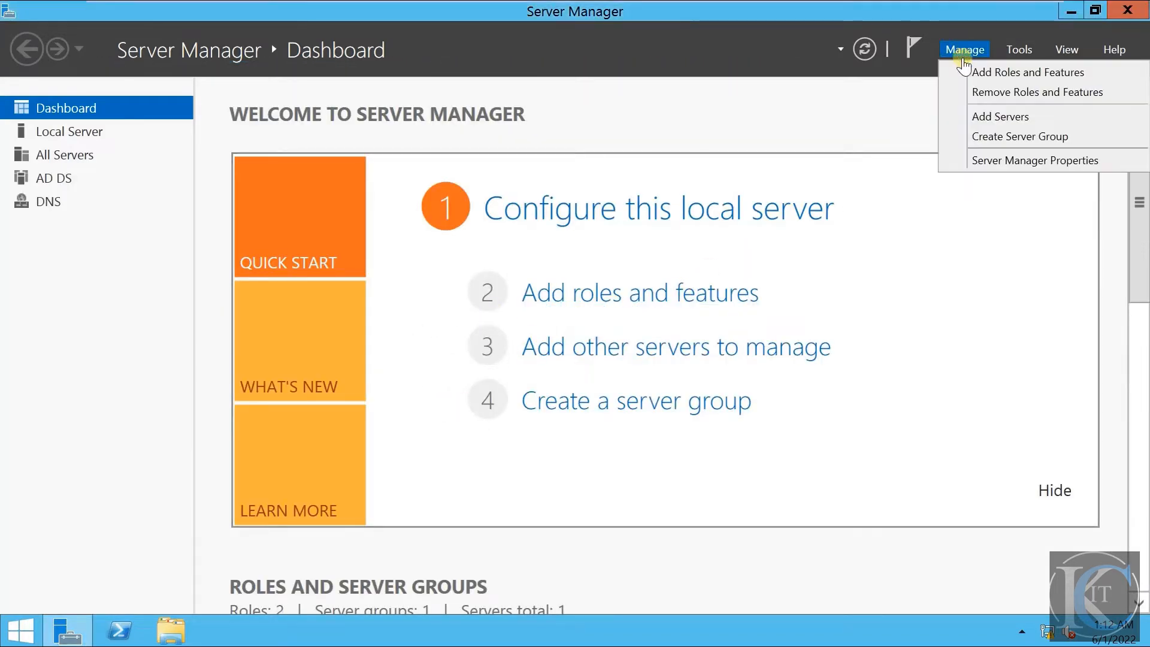
left_click(974, 71)
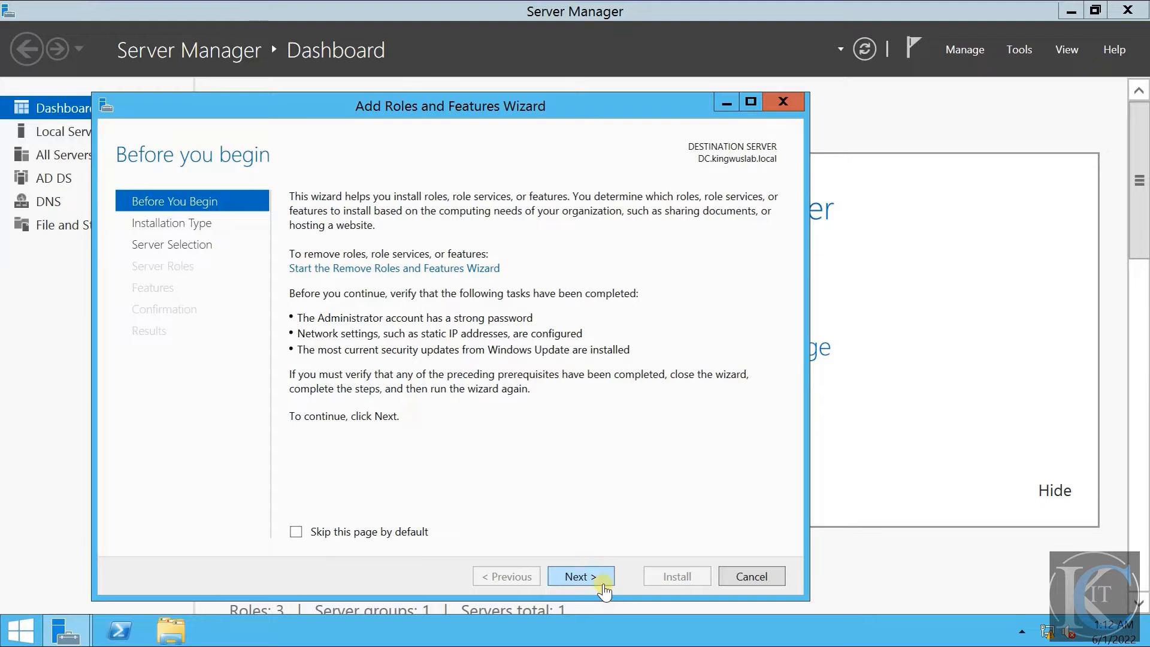
left_click(604, 590)
left_click(602, 590)
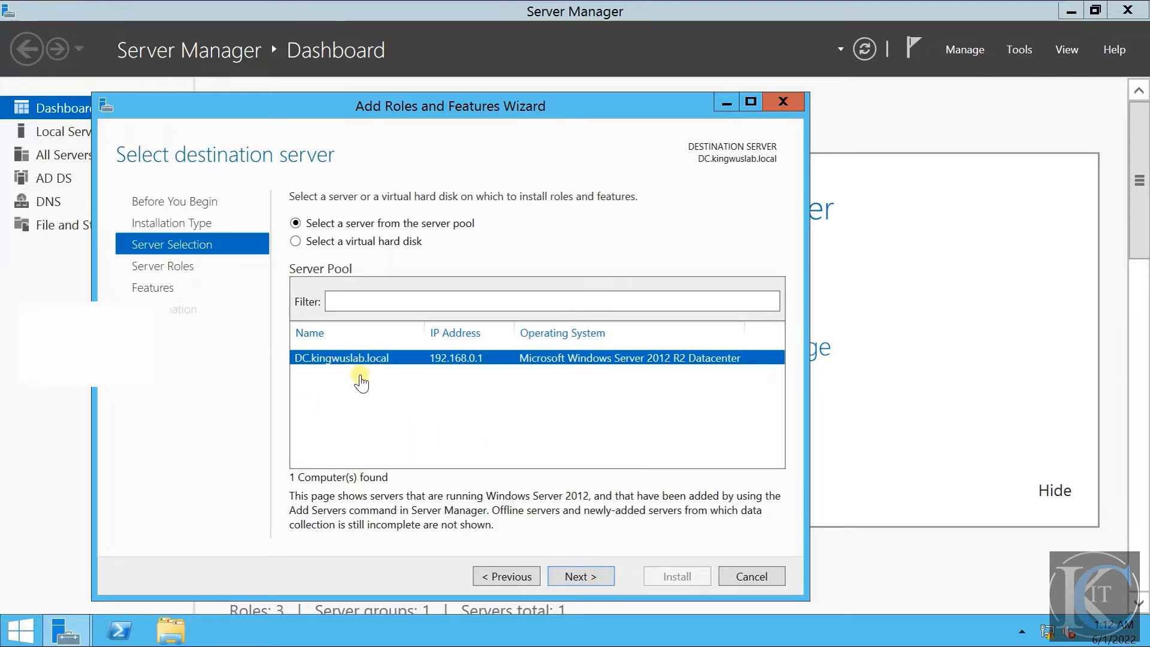
left_click(580, 576)
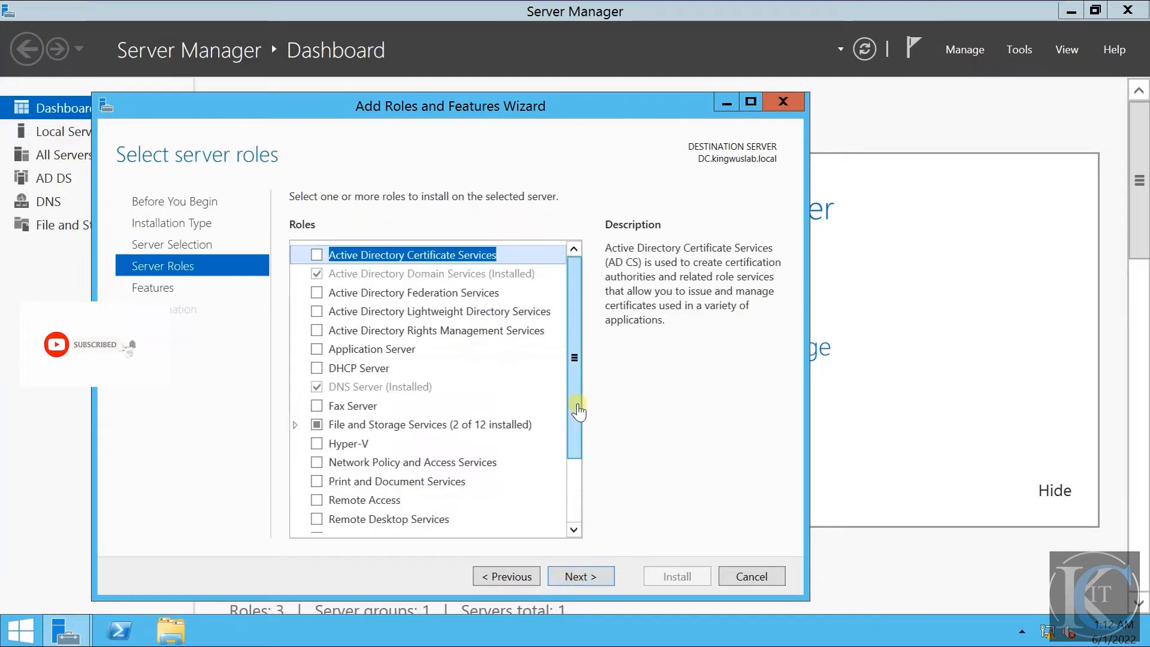
- Select the DHCP Server role, add its required DHCP Server Tools, and proceed to the feature selection
left_click_drag(570, 355, 585, 315)
left_click(376, 366)
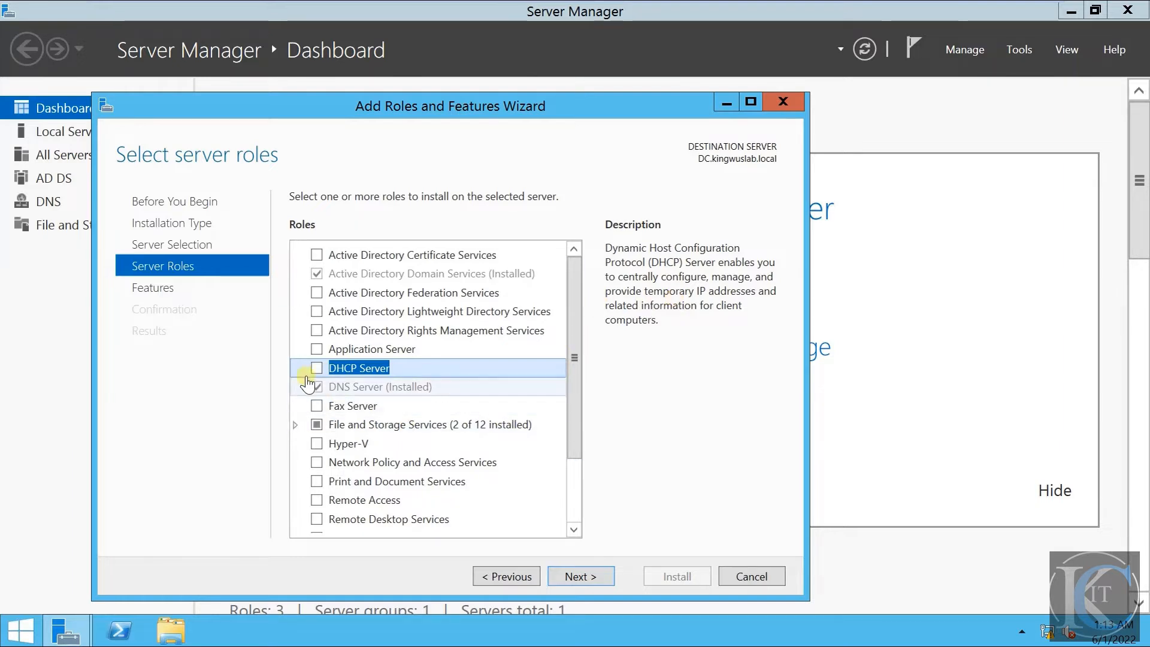
left_click(316, 368)
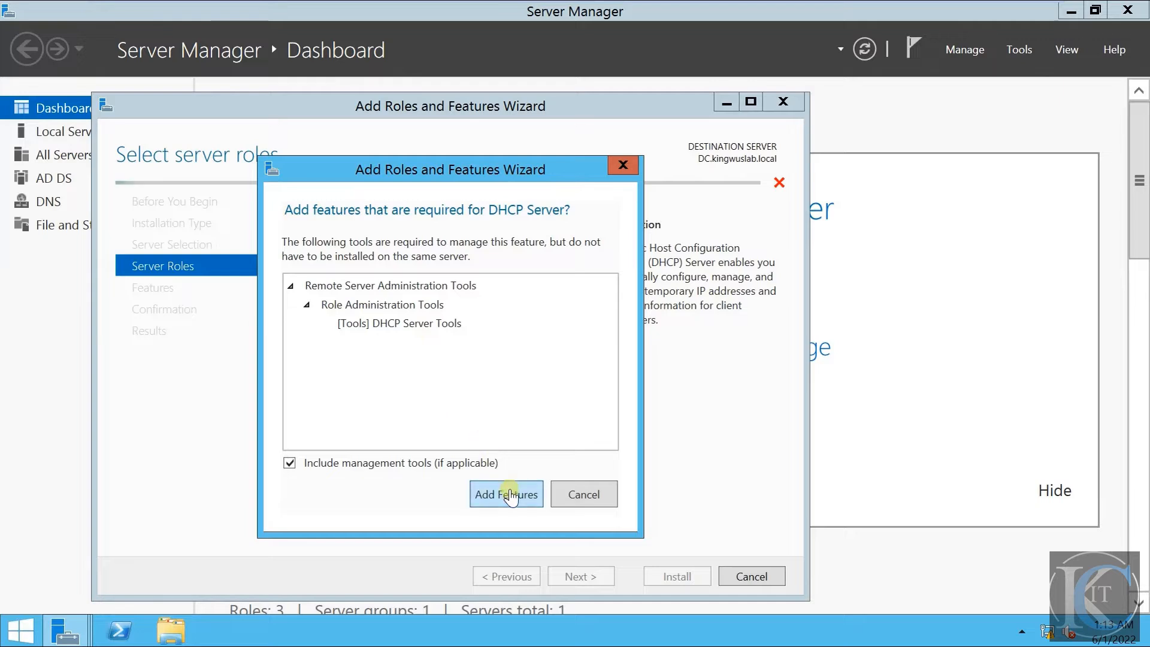
left_click(510, 494)
left_click(580, 575)
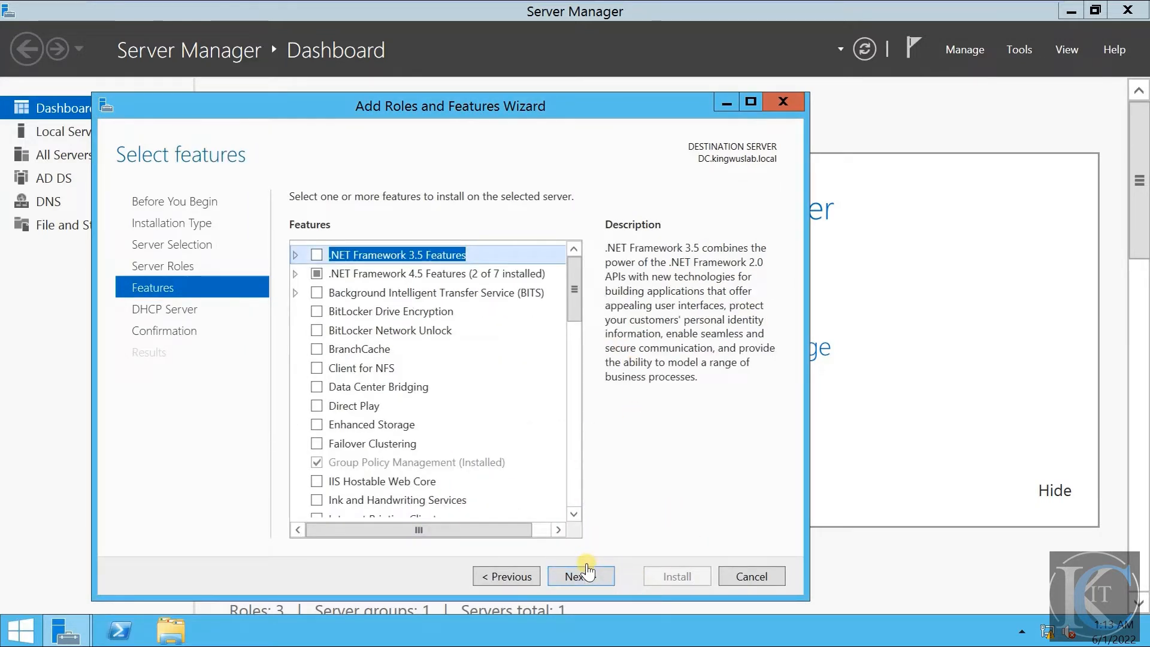
- Install the DHCP Server role without any additional features, and close the wizard once the installation has finished
left_click(588, 576)
left_click(588, 576)
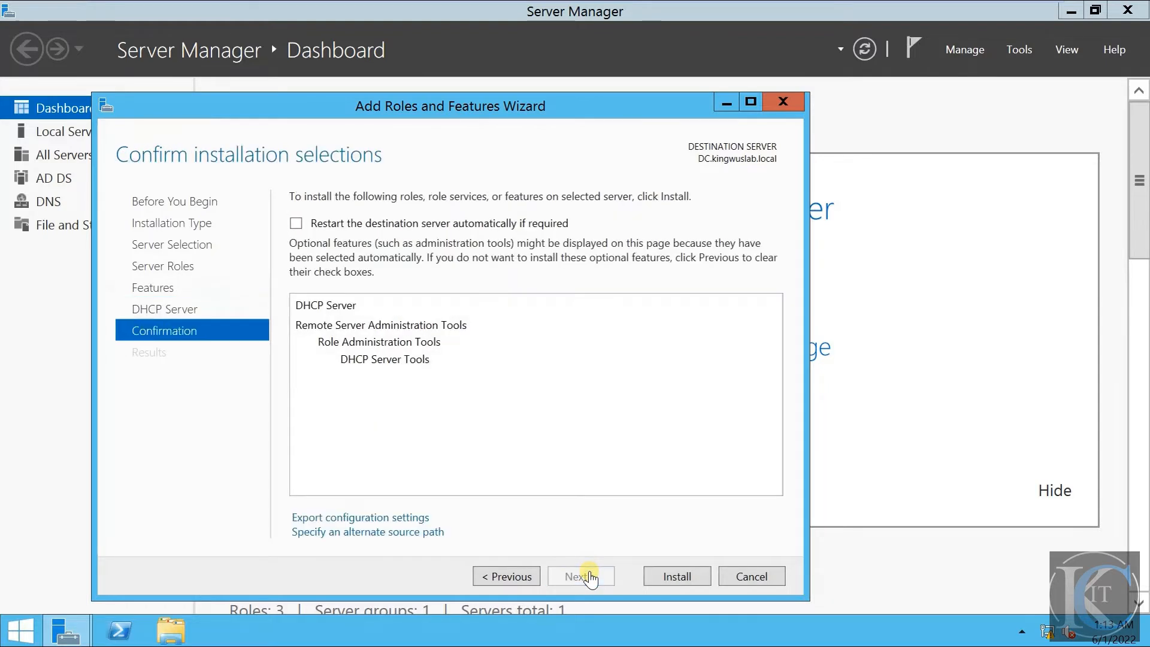
left_click(696, 584)
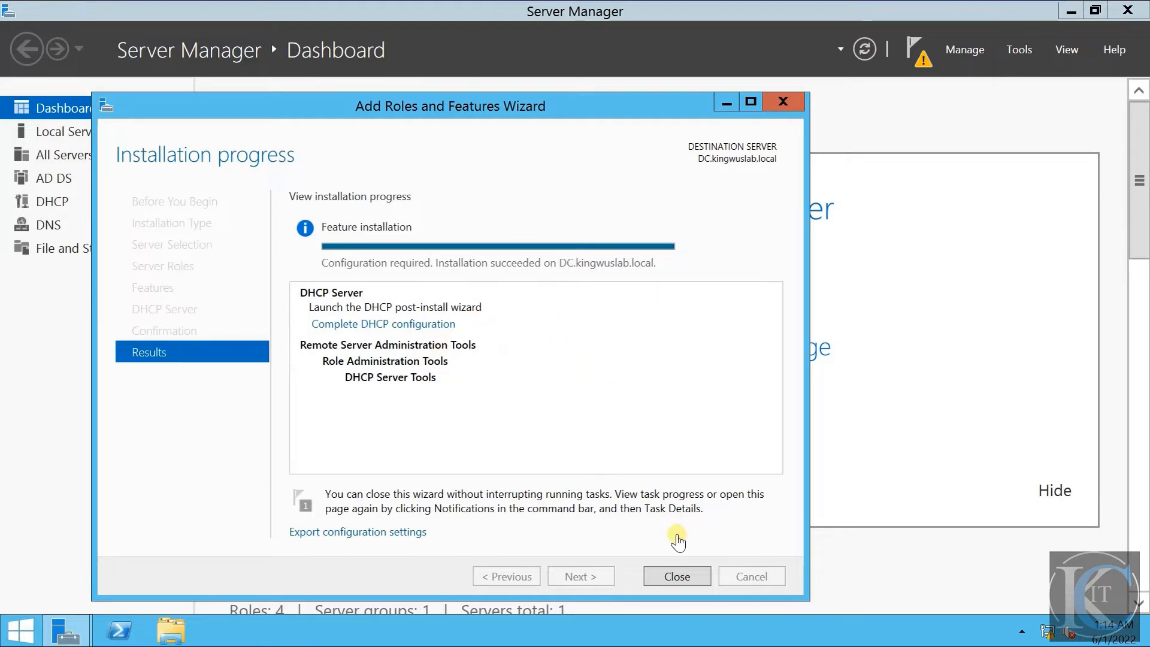
left_click(675, 576)
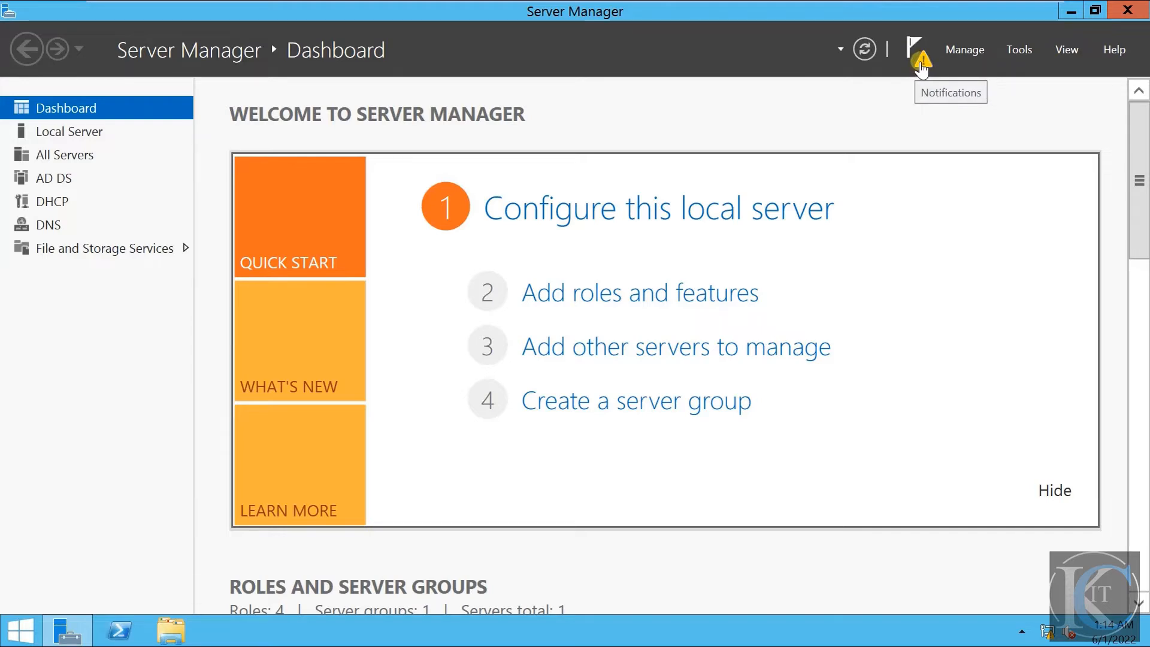
- Check the DHCP post-deployment notification, and open the DHCP management console maximized
left_click(922, 69)
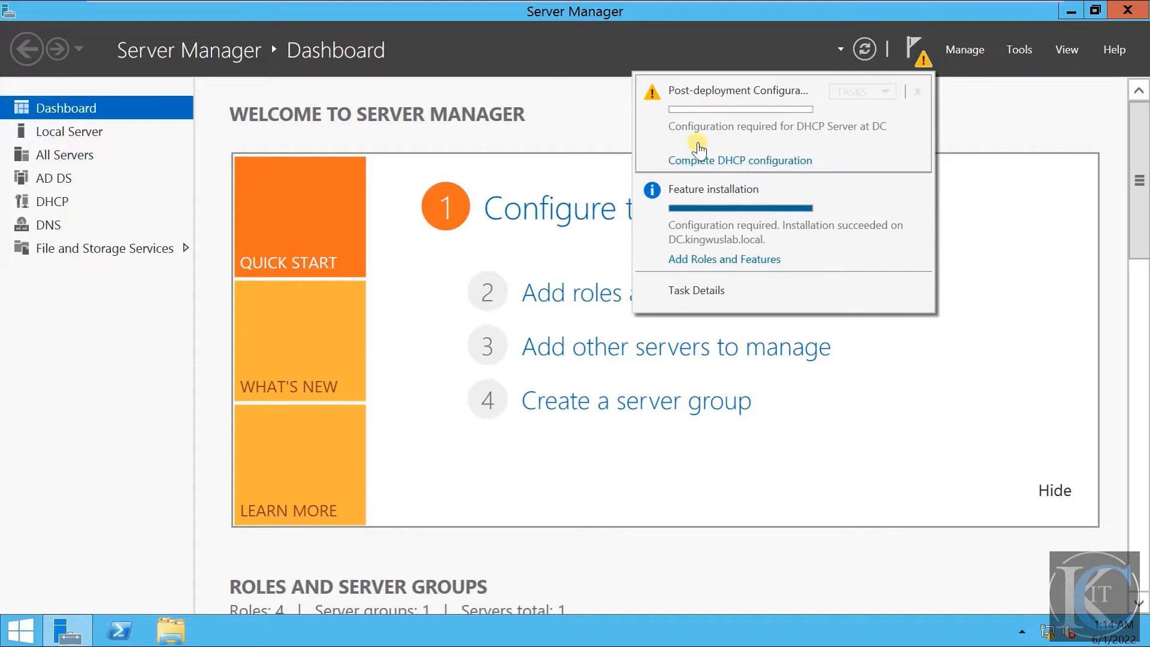
left_click(999, 128)
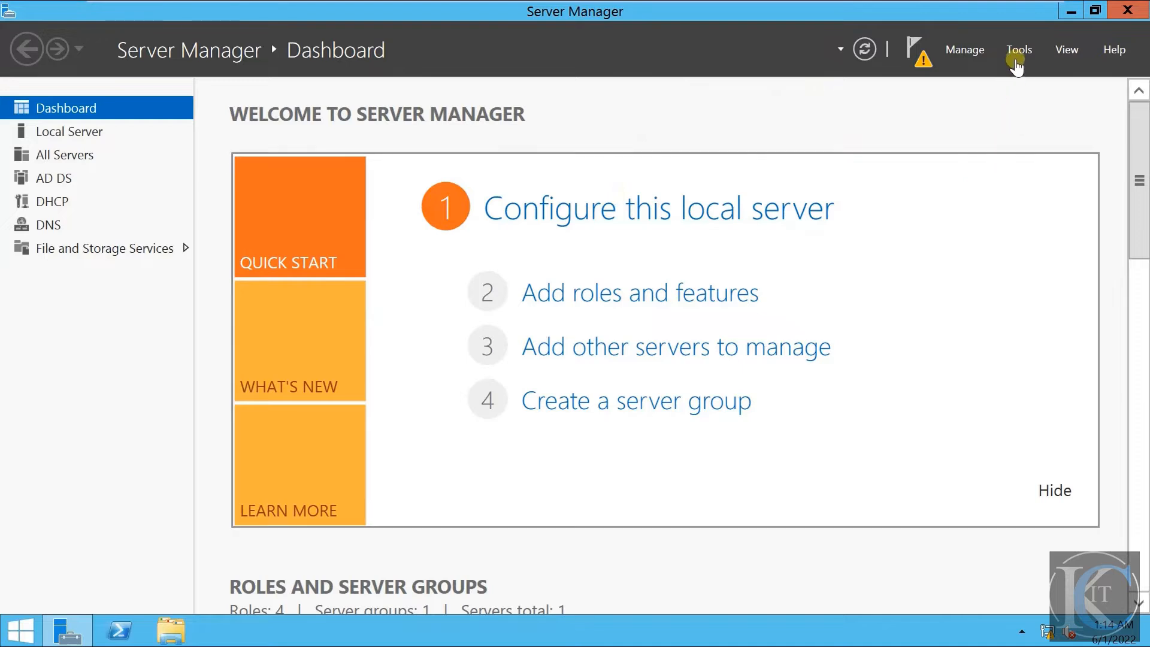
left_click(1016, 51)
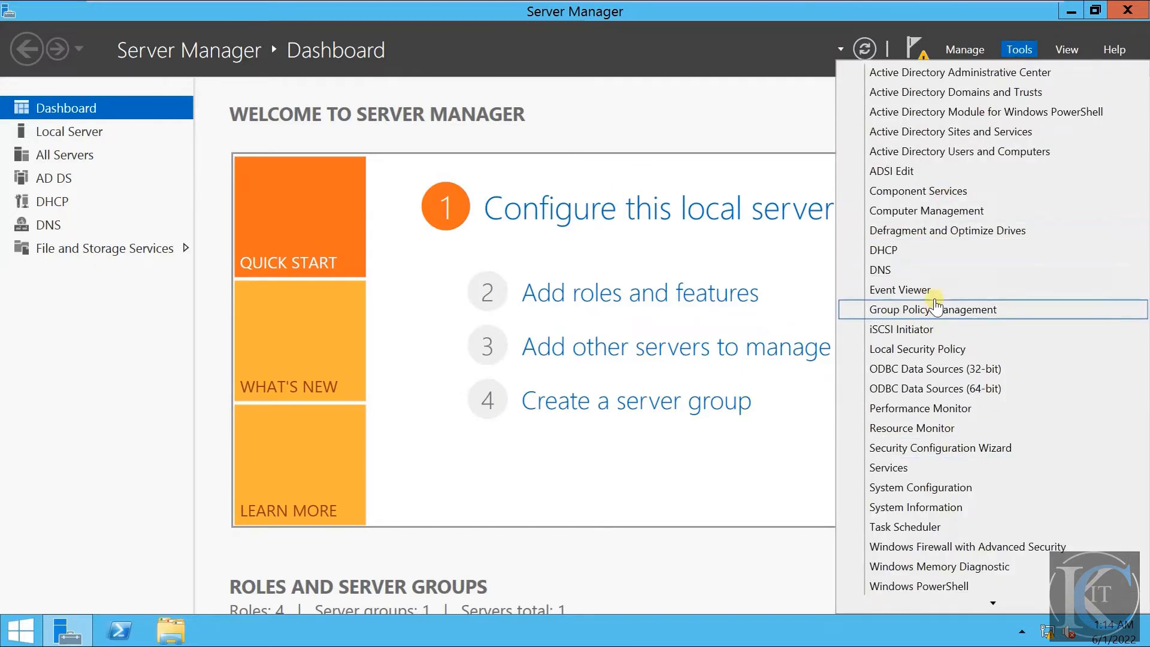
left_click(929, 250)
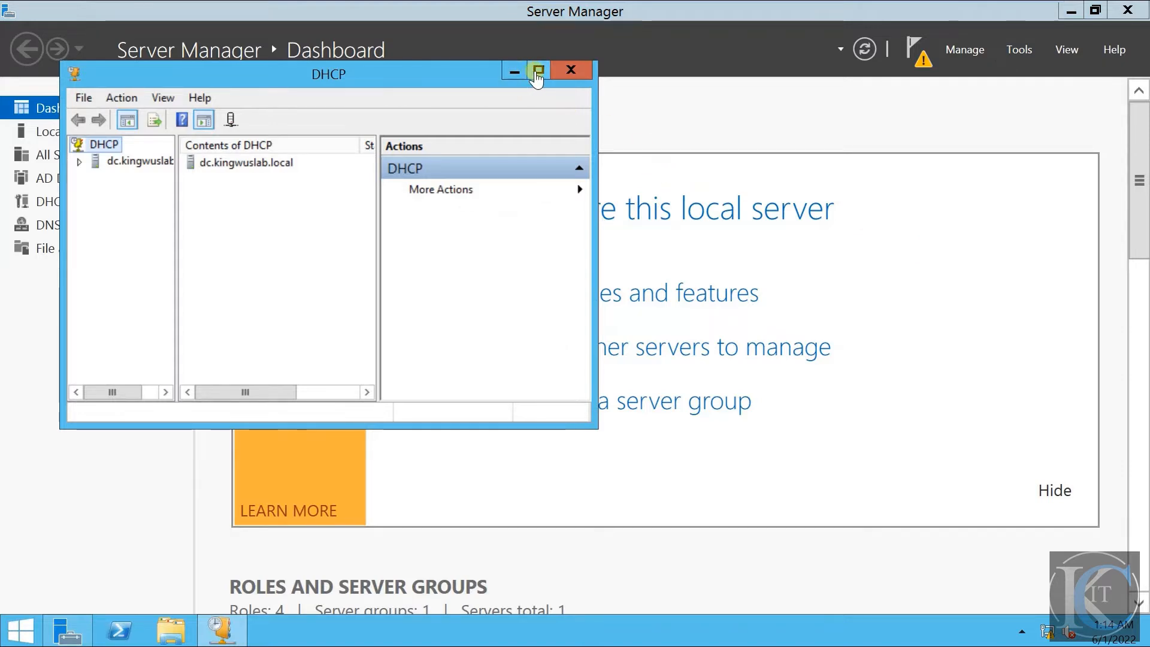
left_click(534, 71)
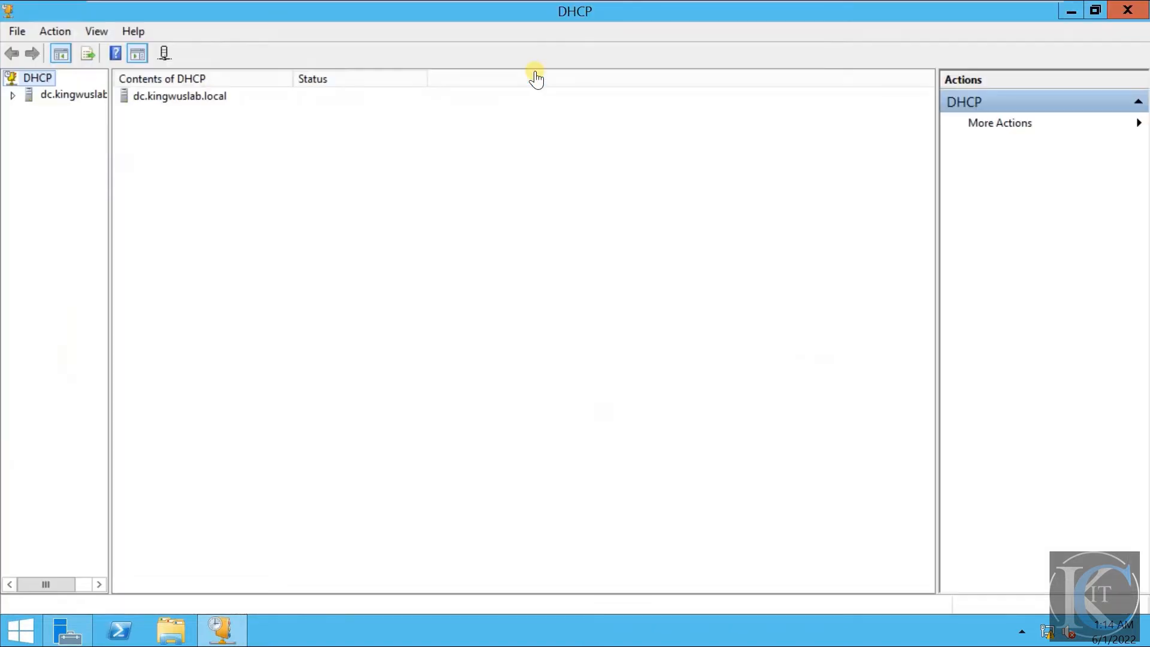
- Expand dc.kingwuslab.local and its IPv4 node in a widened DHCP tree, view the IPv6 contents, and leave IPv4 selected
left_click_drag(110, 121, 148, 120)
left_click(115, 103)
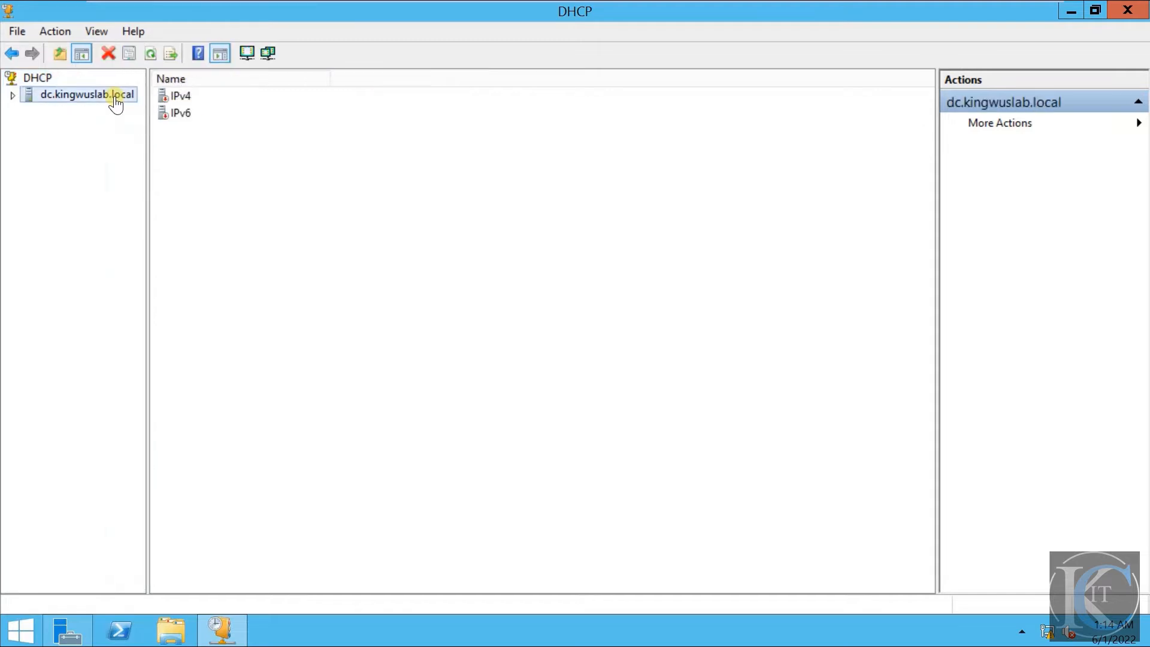
double_click(115, 103)
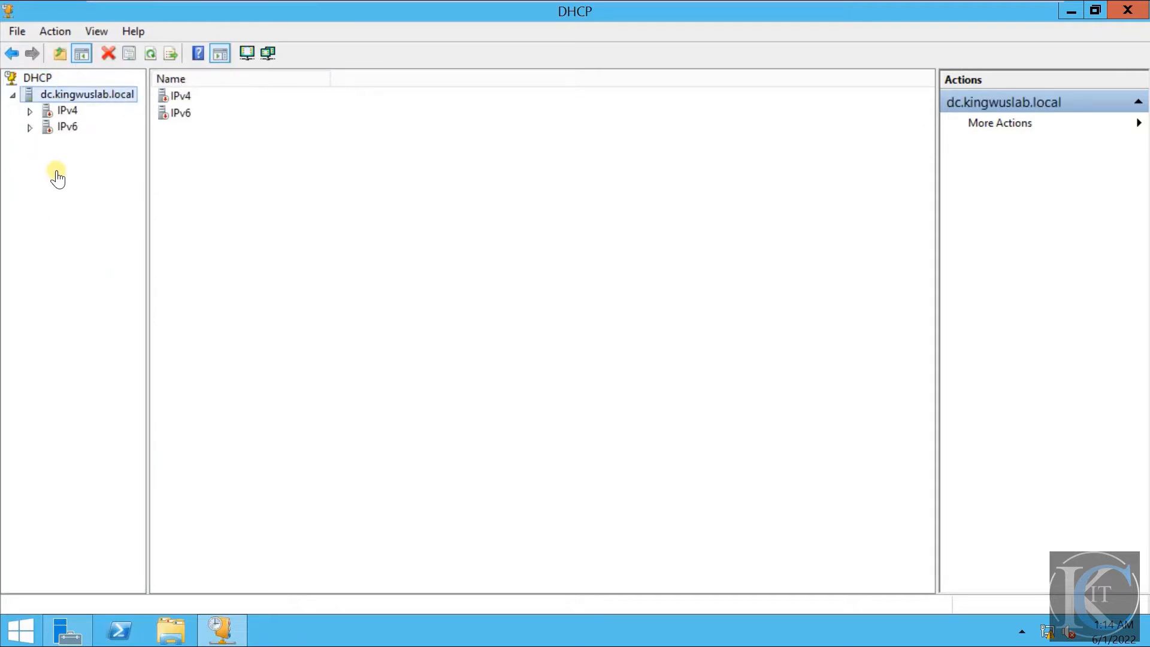
double_click(67, 112)
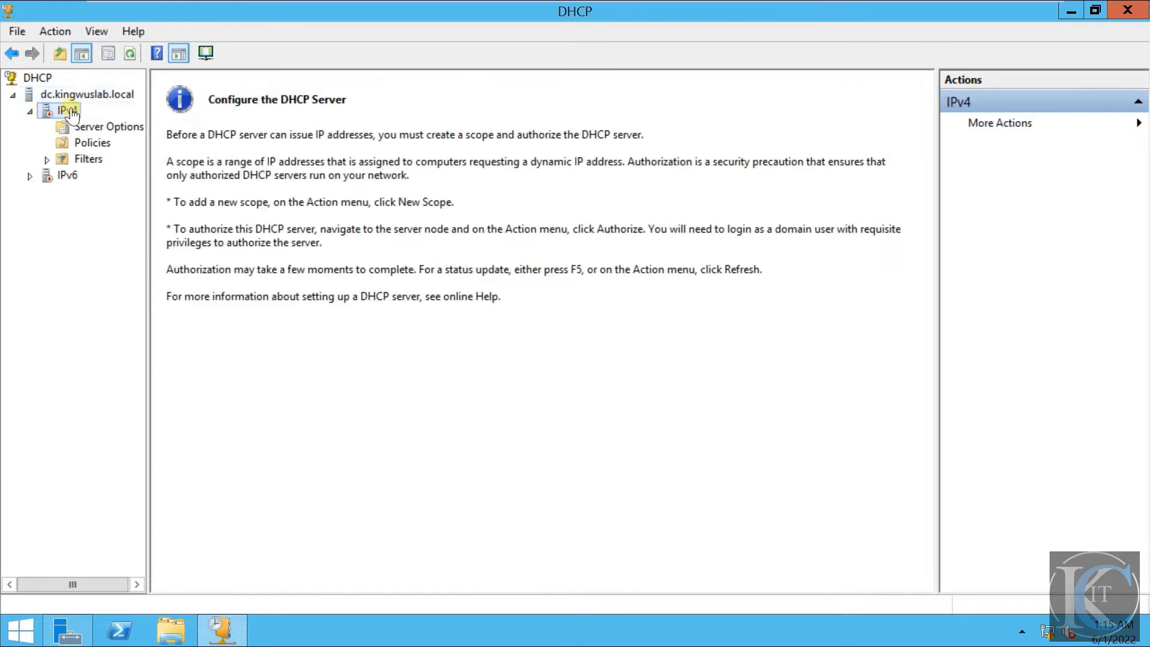
double_click(63, 176)
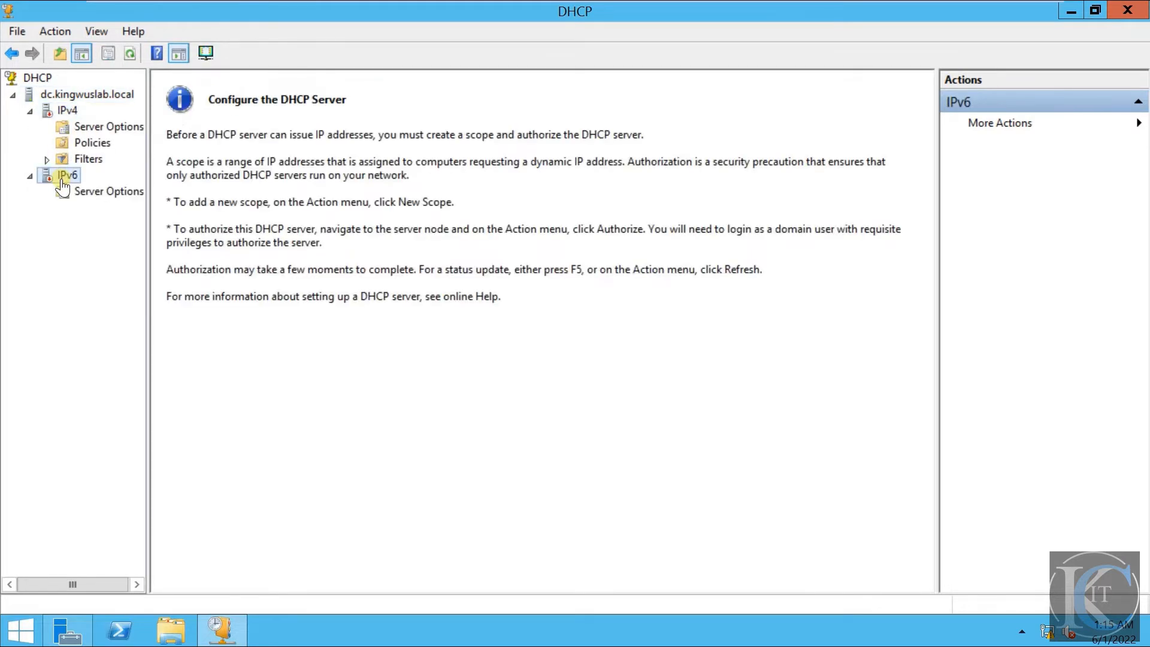
left_click(28, 176)
left_click(66, 111)
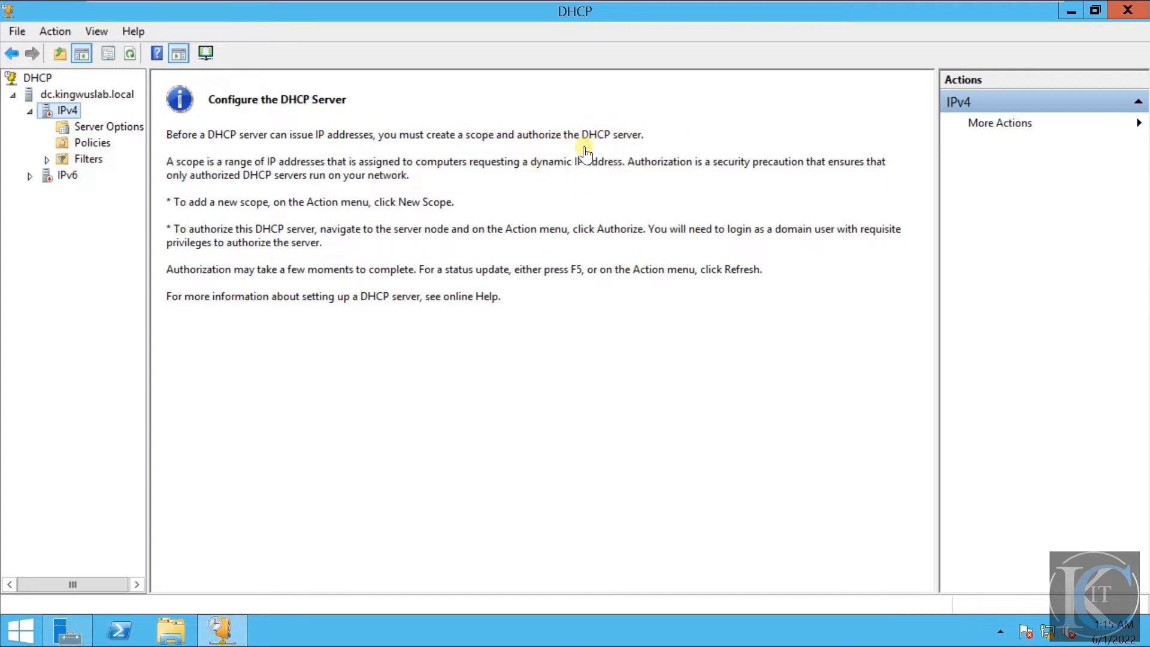
left_click(88, 96)
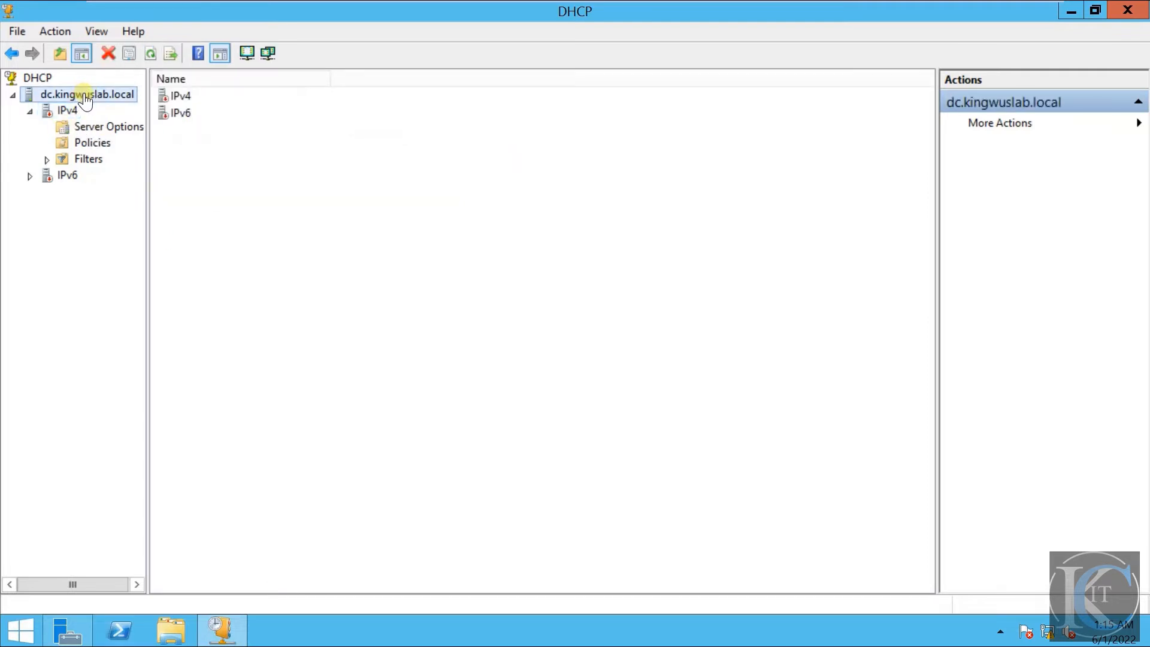
right_click(85, 95)
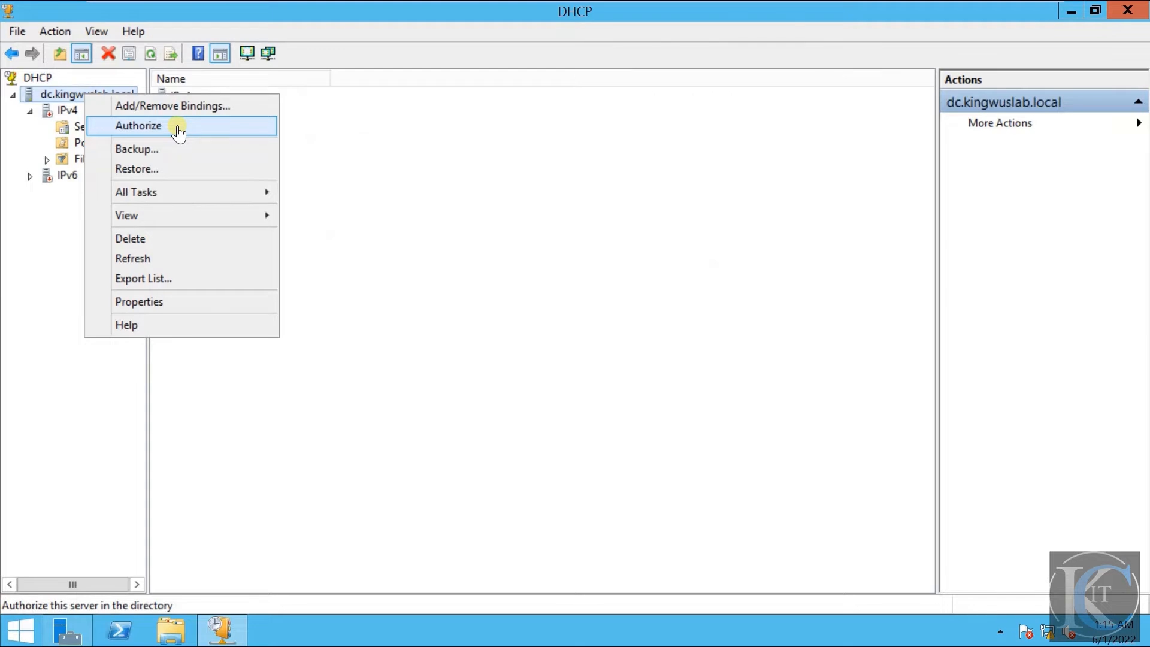
left_click(410, 154)
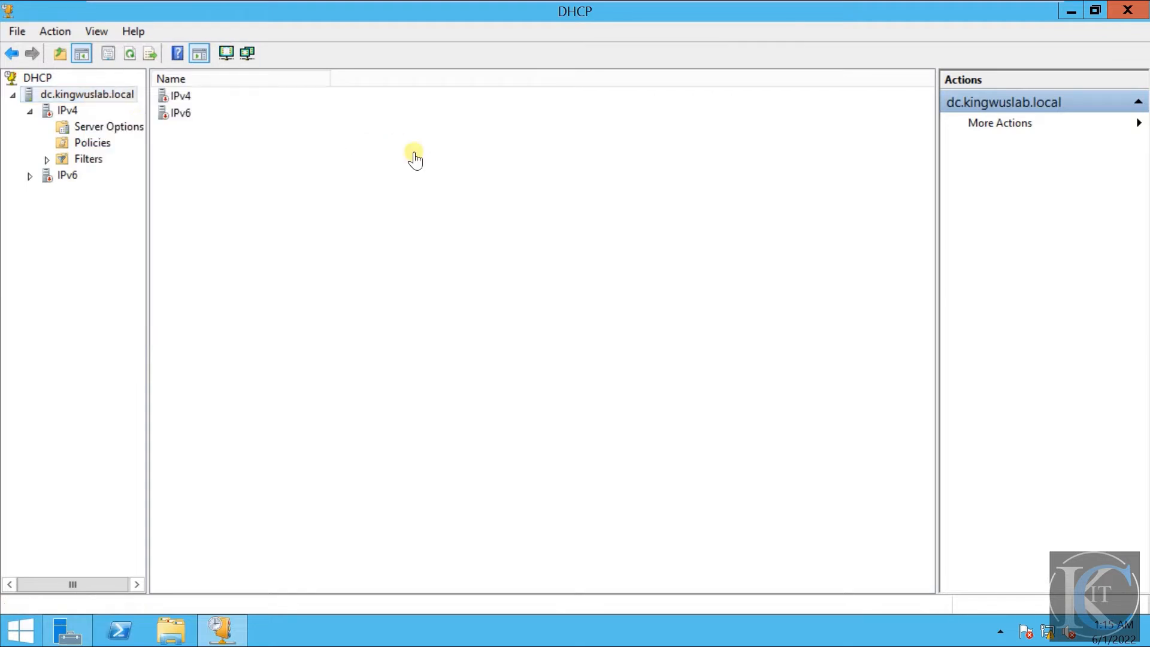
- Start a new scope under IPv4, name it DHCP SERVER without a description, and continue to the IP address range
left_click(68, 111)
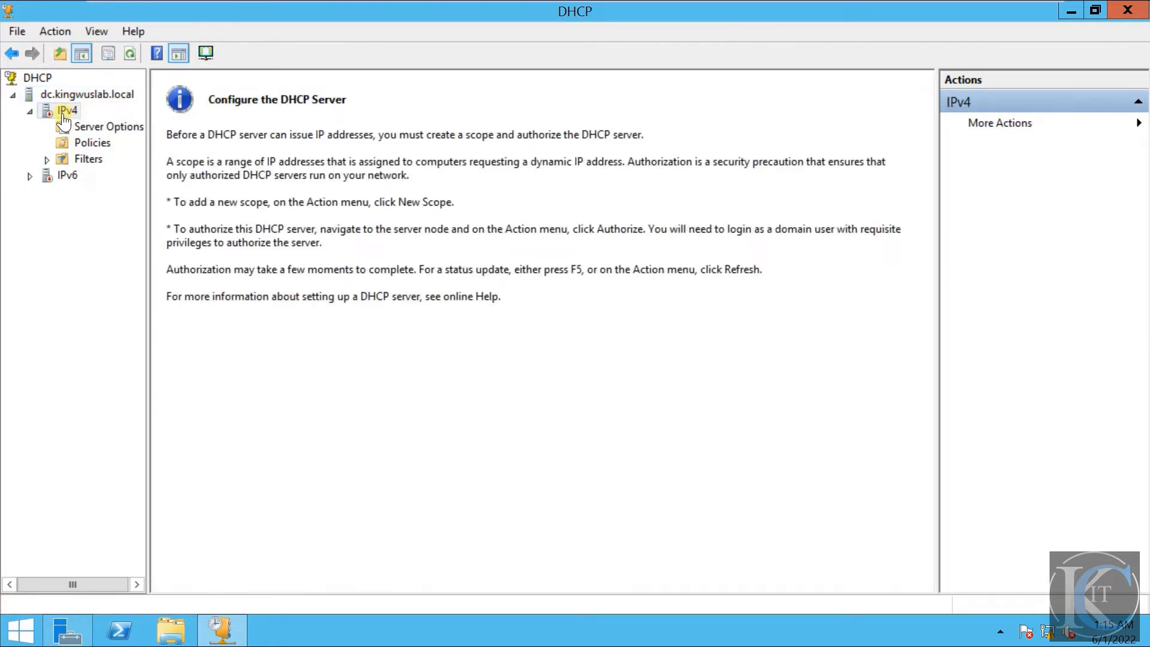
right_click(64, 122)
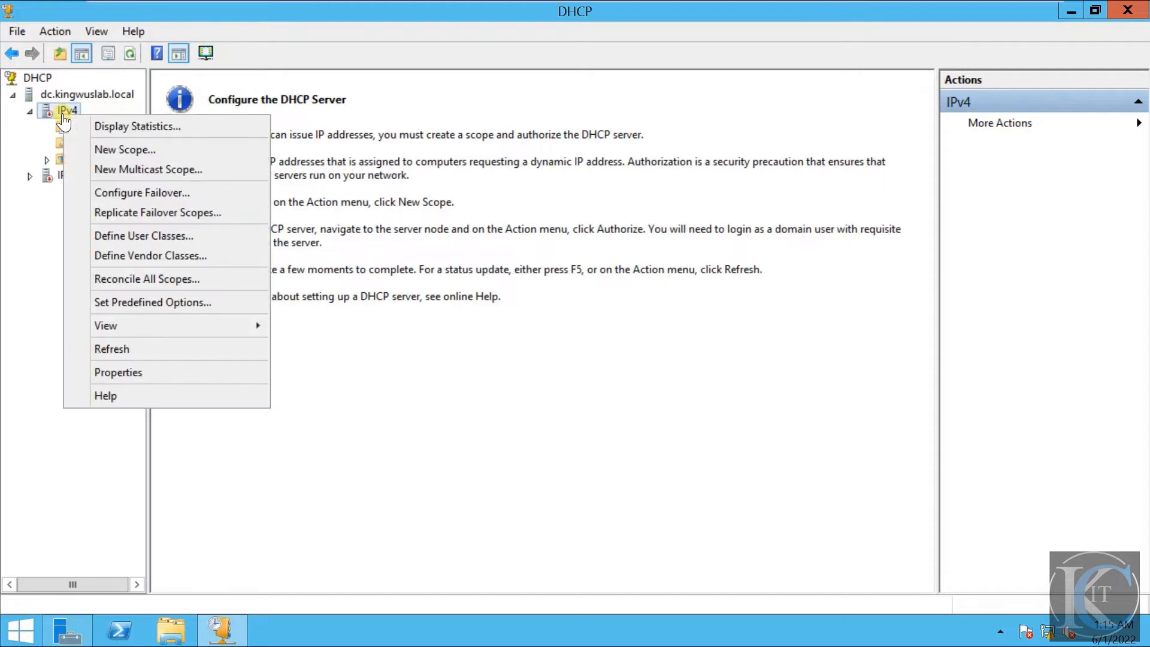
left_click(184, 150)
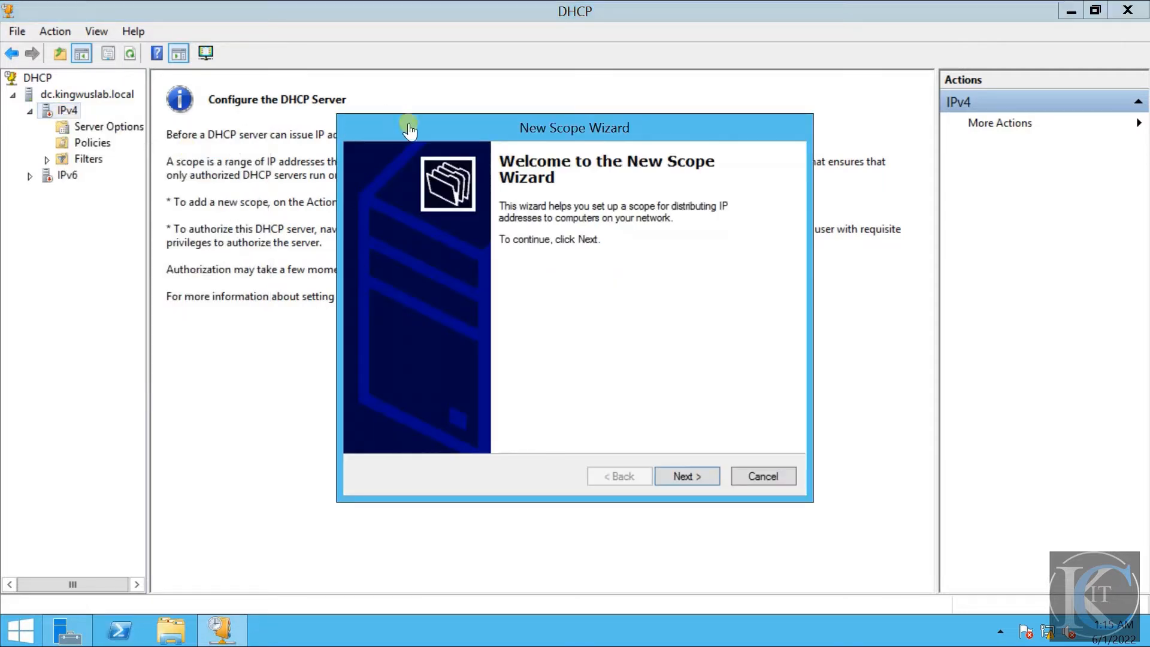
left_click(683, 475)
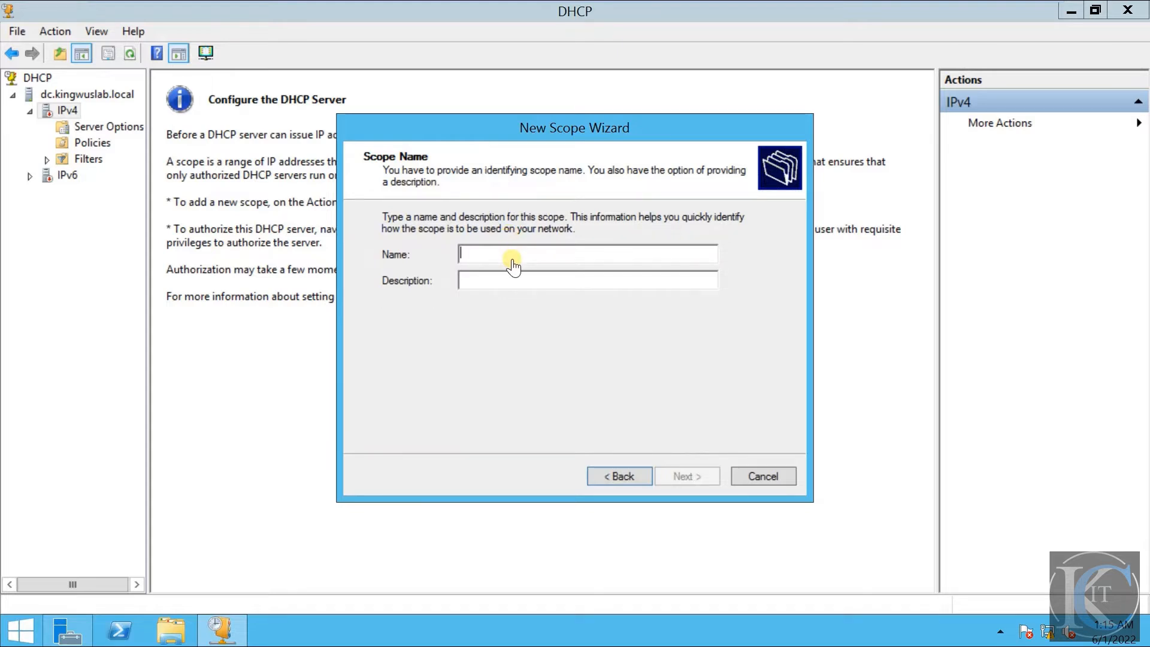
type("DHCP")
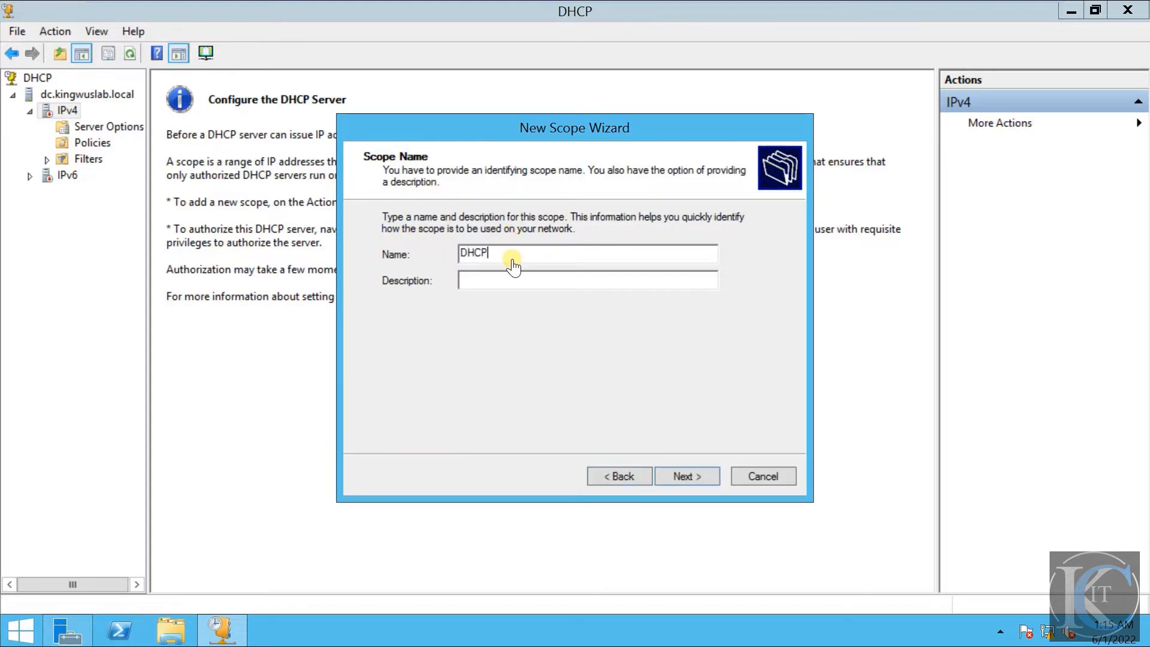
type(" sERVER")
key("BackSpace")
key("BackSpace")
key("BackSpace")
key("BackSpace")
key("BackSpace")
key("BackSpace")
type("SERVER")
left_click(695, 479)
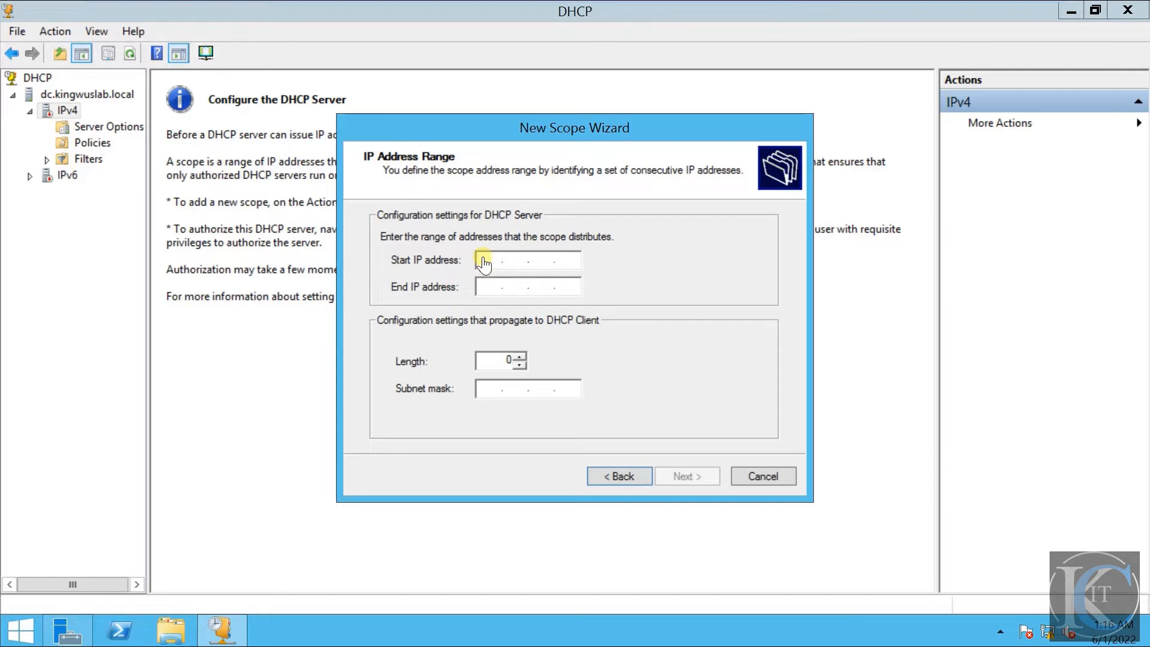
- Set the scope's start IP address to 192.168.0.10
type("192.168.0.10")
left_click_drag(571, 257, 554, 270)
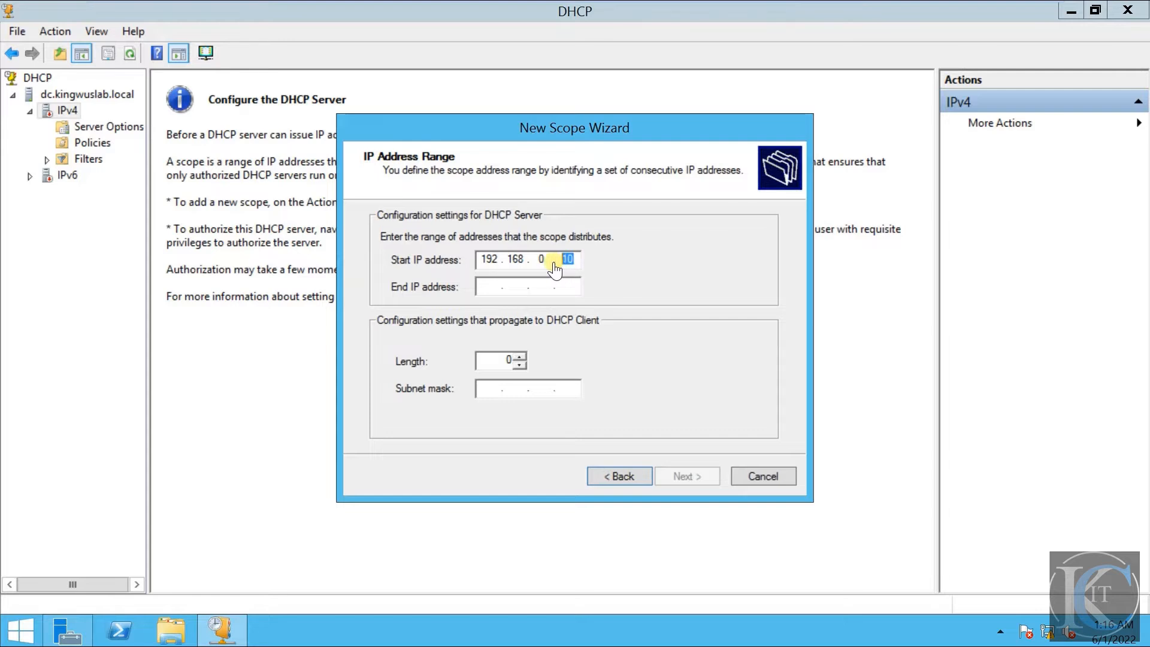
- Set the scope's end IP address to 192.168.0.20 and accept the range with length 24 and subnet mask 255.255.255.0
left_click(488, 289)
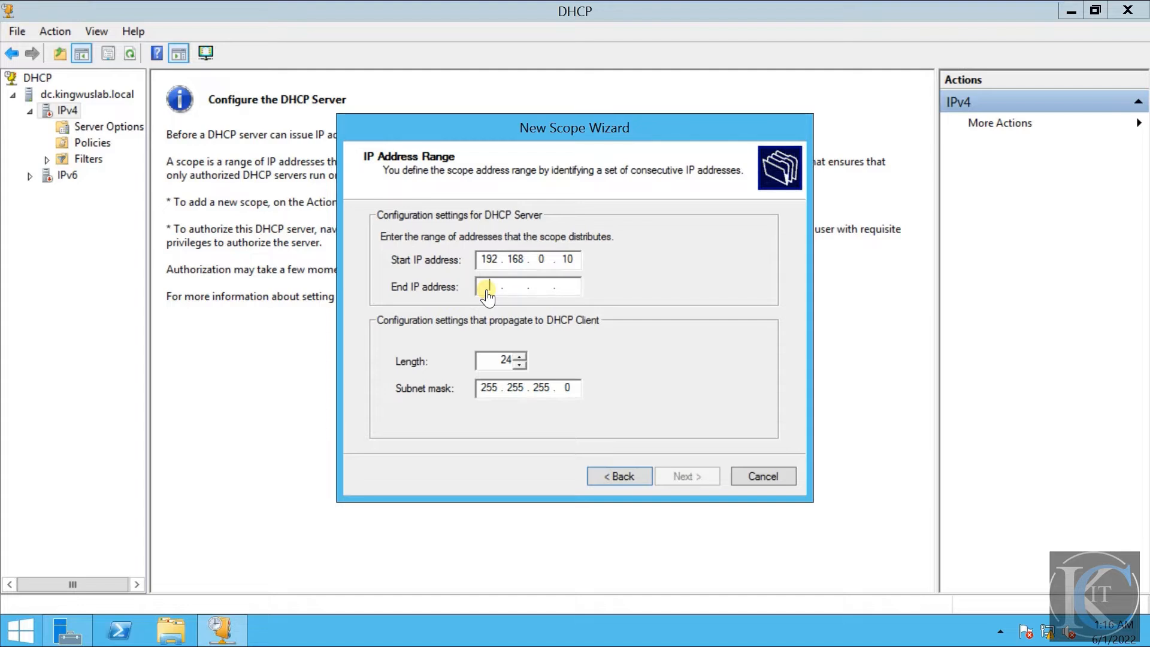
type("192 . 168 . ")
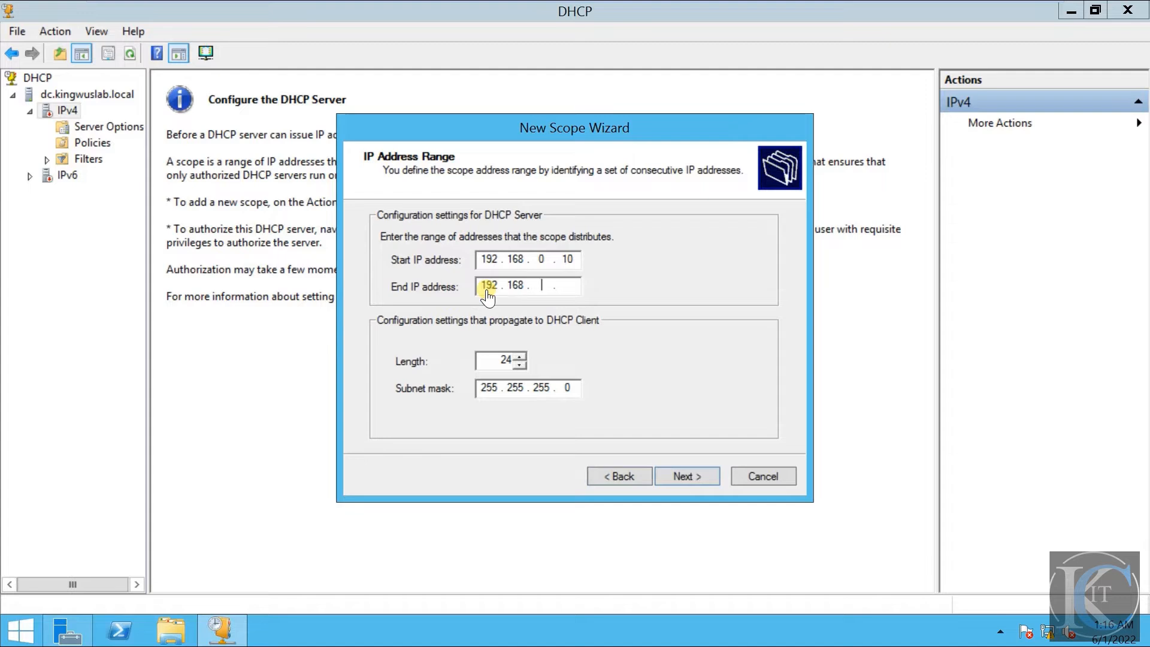
type("0 . 20")
left_click_drag(572, 286, 559, 286)
key("shift+Tab")
left_click(573, 288)
double_click(505, 360)
left_click_drag(500, 389, 478, 393)
double_click(510, 360)
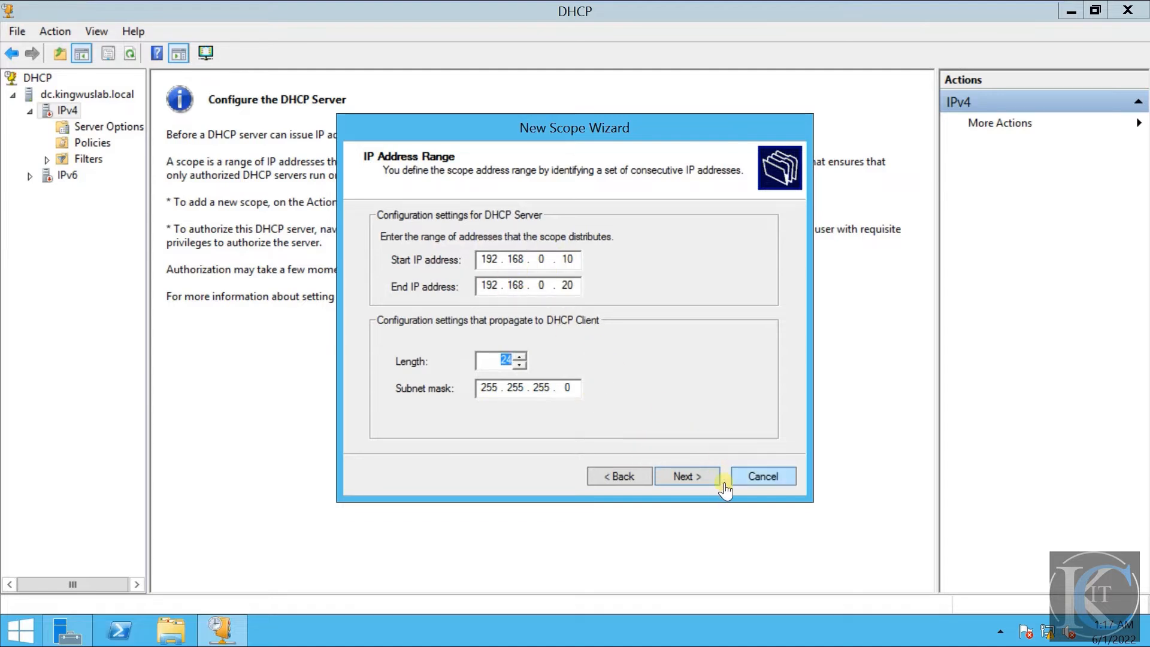
left_click(697, 484)
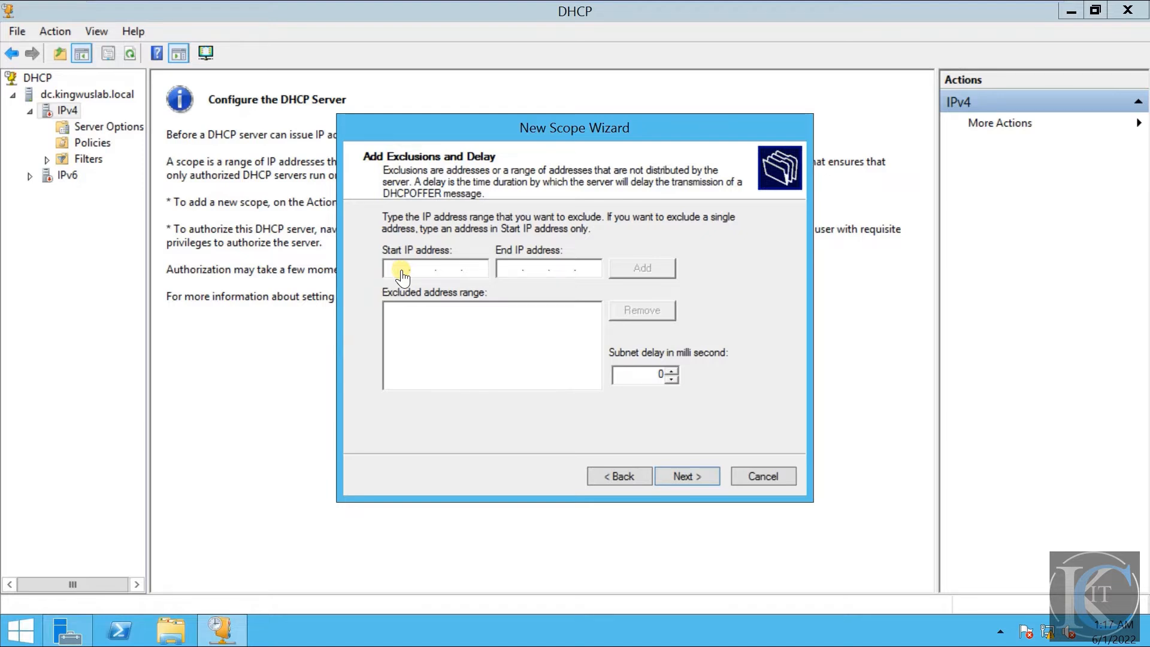
- Exclude the single address 192.168.0.10 from distribution and continue with no subnet delay
type("192.168")
type("1010")
key("BackSpace")
key("BackSpace")
type("192.168.")
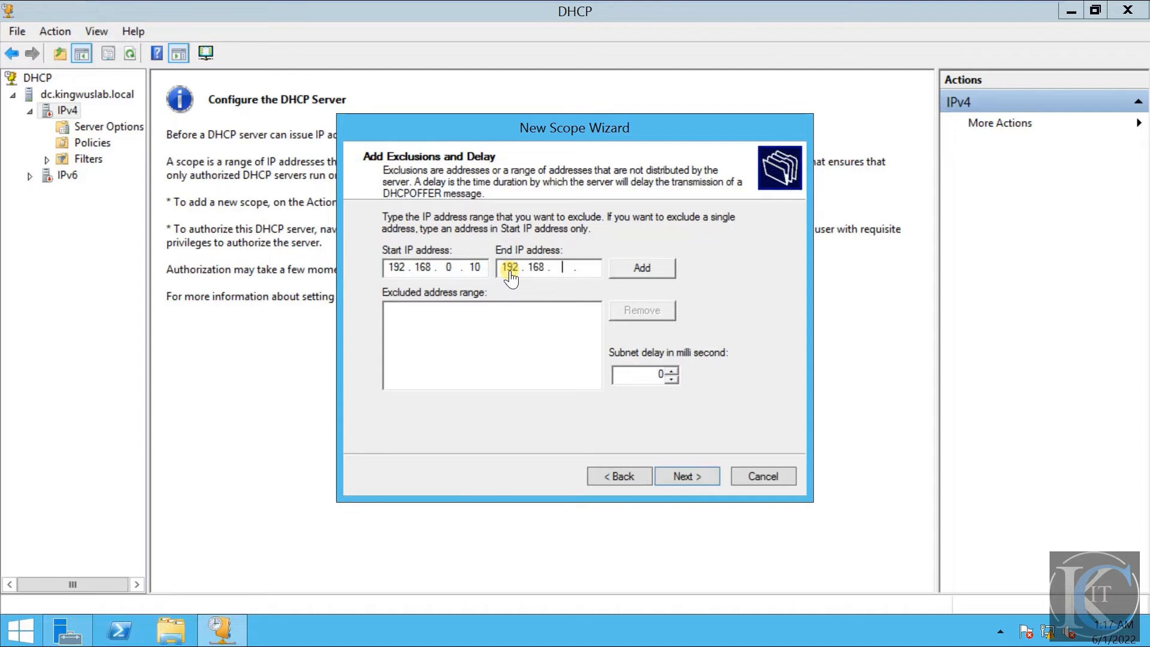
type("0.10")
left_click(629, 273)
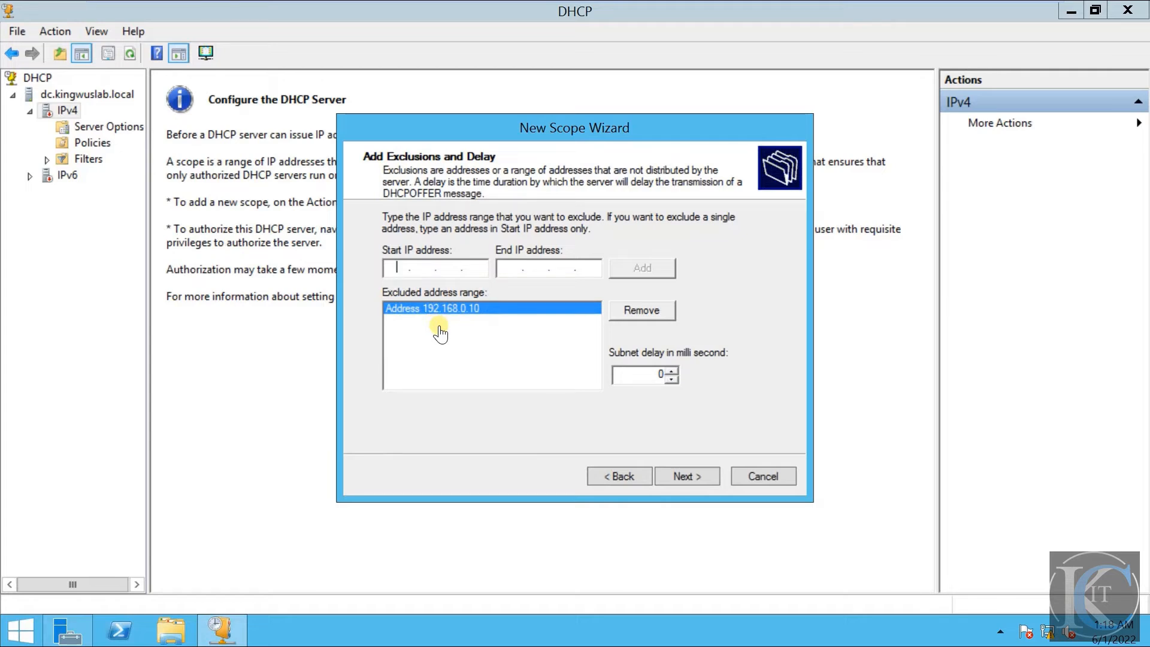
left_click(688, 477)
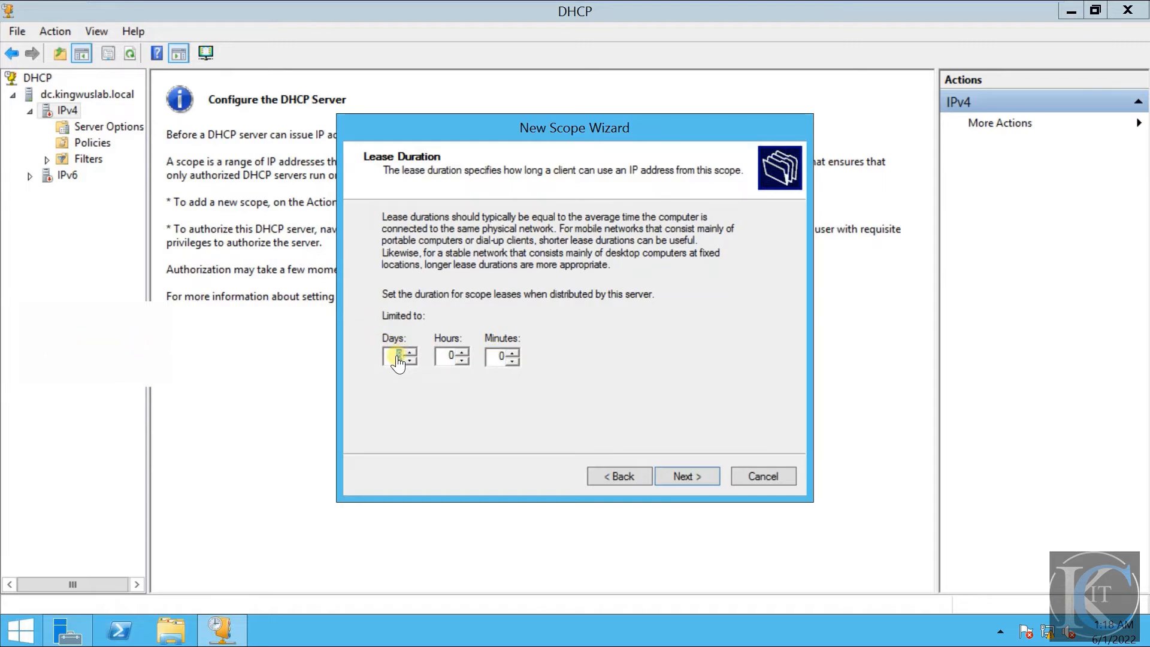
- Accept the default lease duration and choose to configure the DHCP options now, leaving the router list empty
left_click(685, 477)
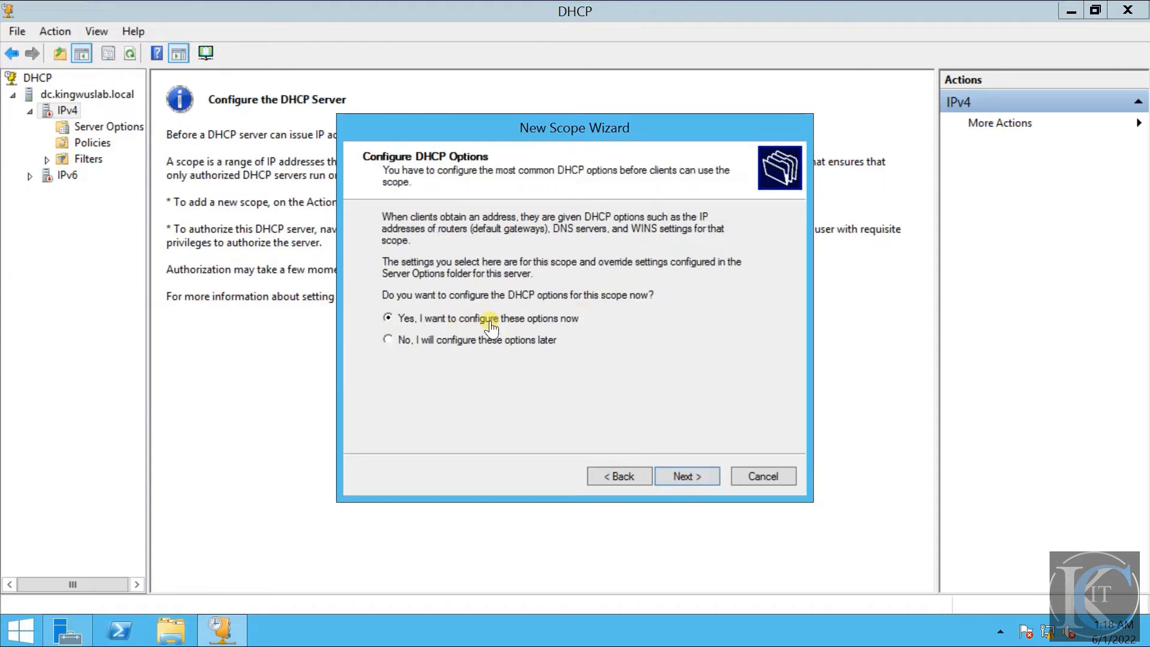
left_click(701, 481)
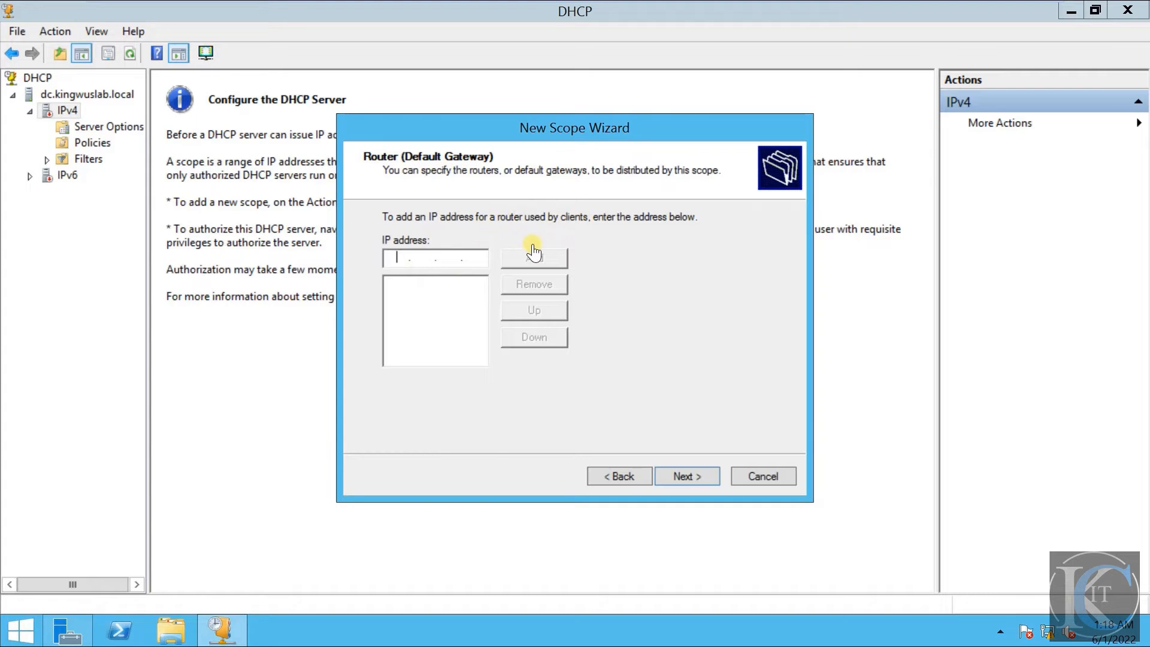
left_click(699, 477)
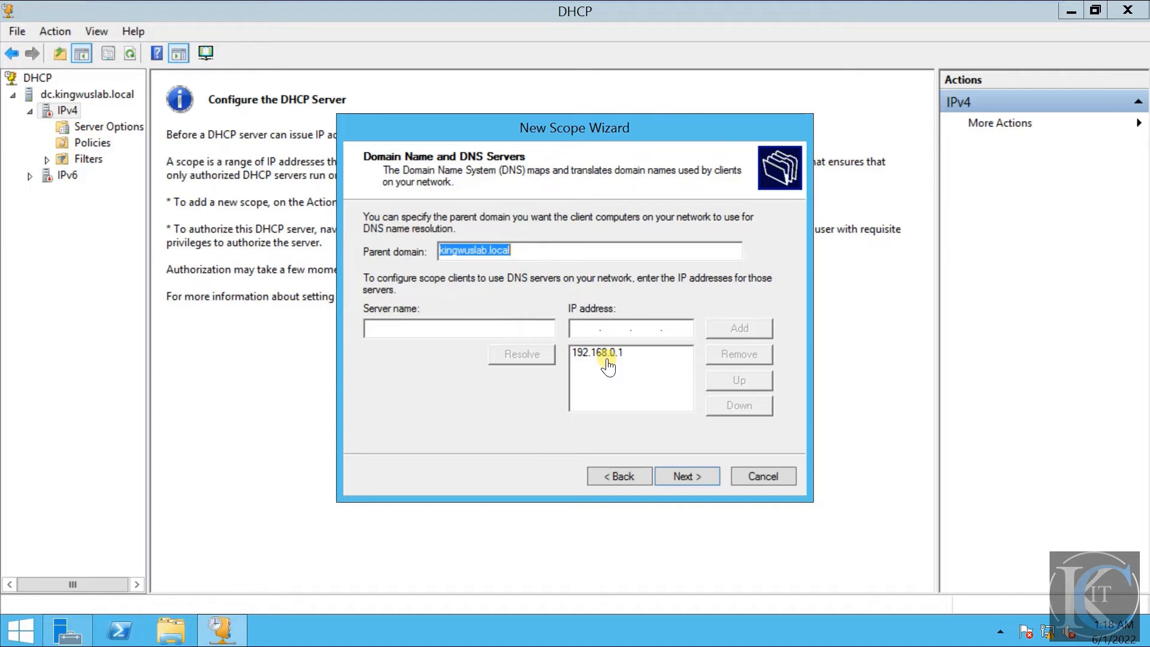
- Add 192.168.0.1 to the scope's list of DNS server addresses
left_click(582, 329)
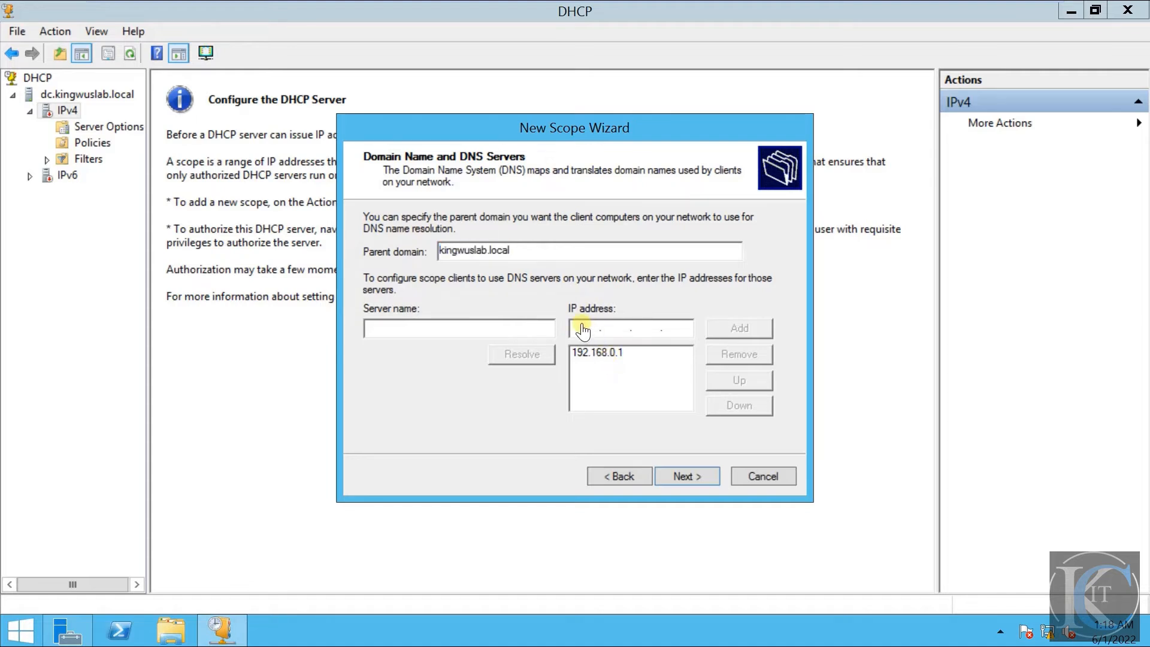
type("192.168.0.1")
left_click(736, 333)
- Resolve the server name KINGWUSLAB.LOCAL to its IP address and add that address to the DNS server list
type("KI")
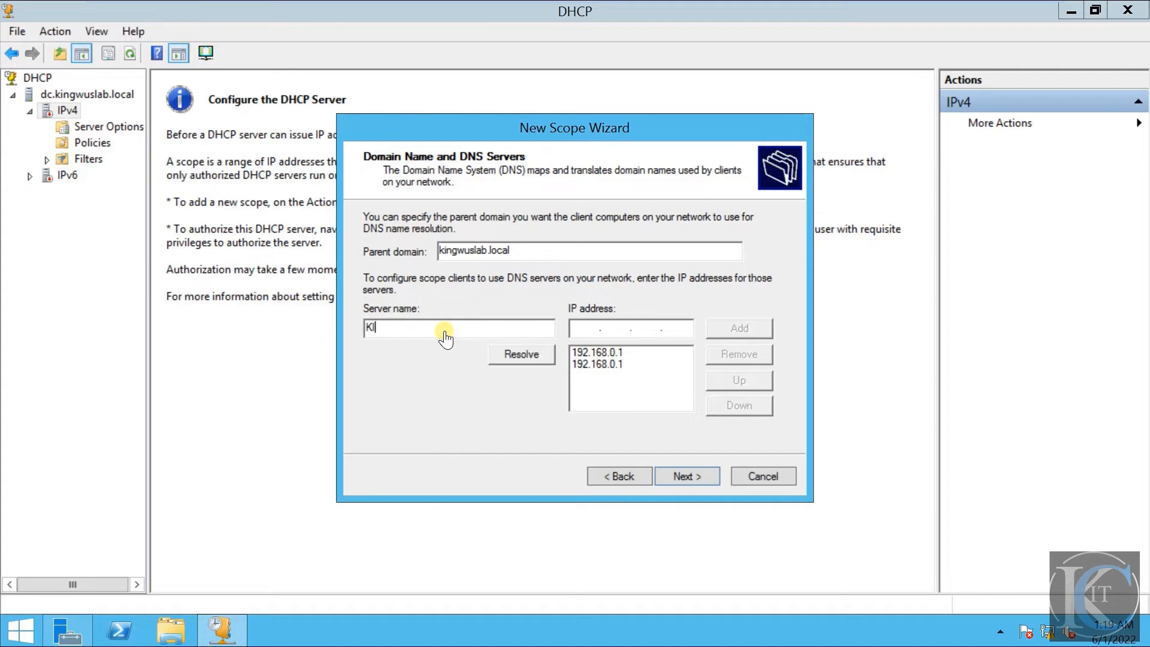
type("NGWUSLAB.LOCAL")
left_click(518, 357)
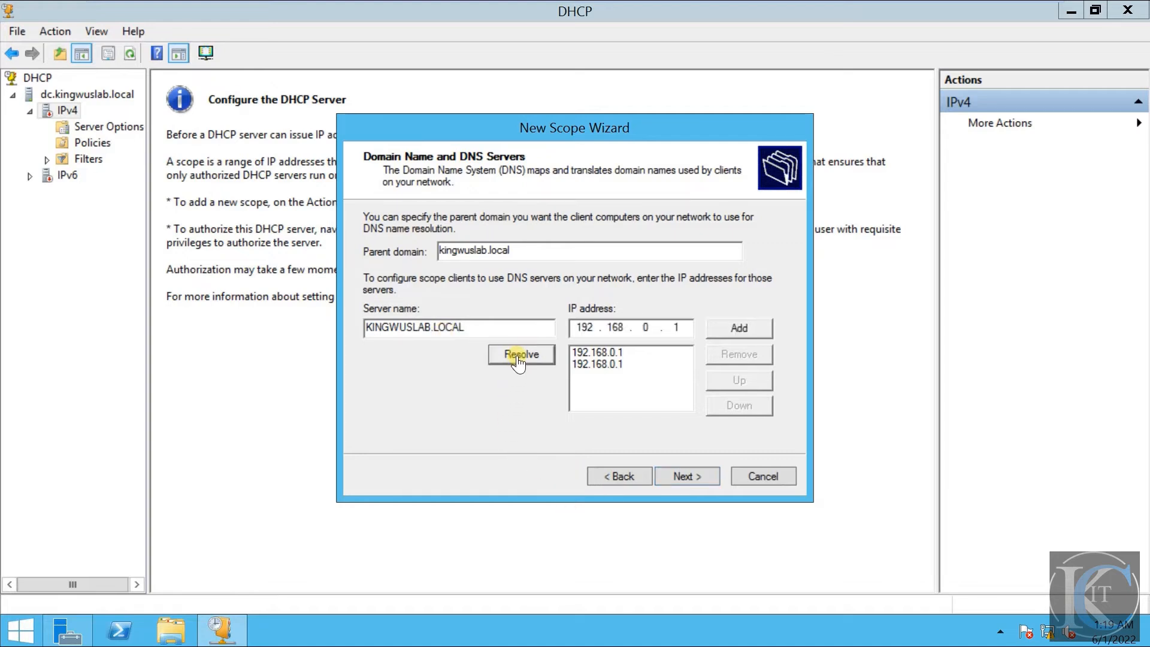
left_click(721, 331)
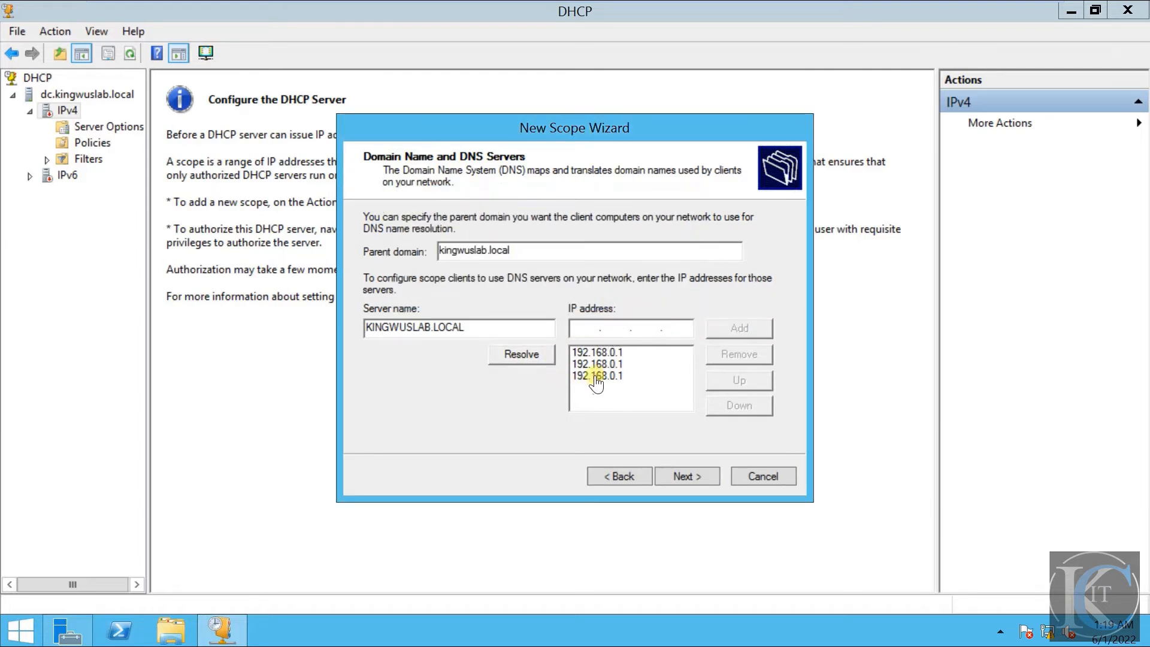
- Remove the two duplicate 192.168.0.1 entries from the DNS server list
left_click(595, 376)
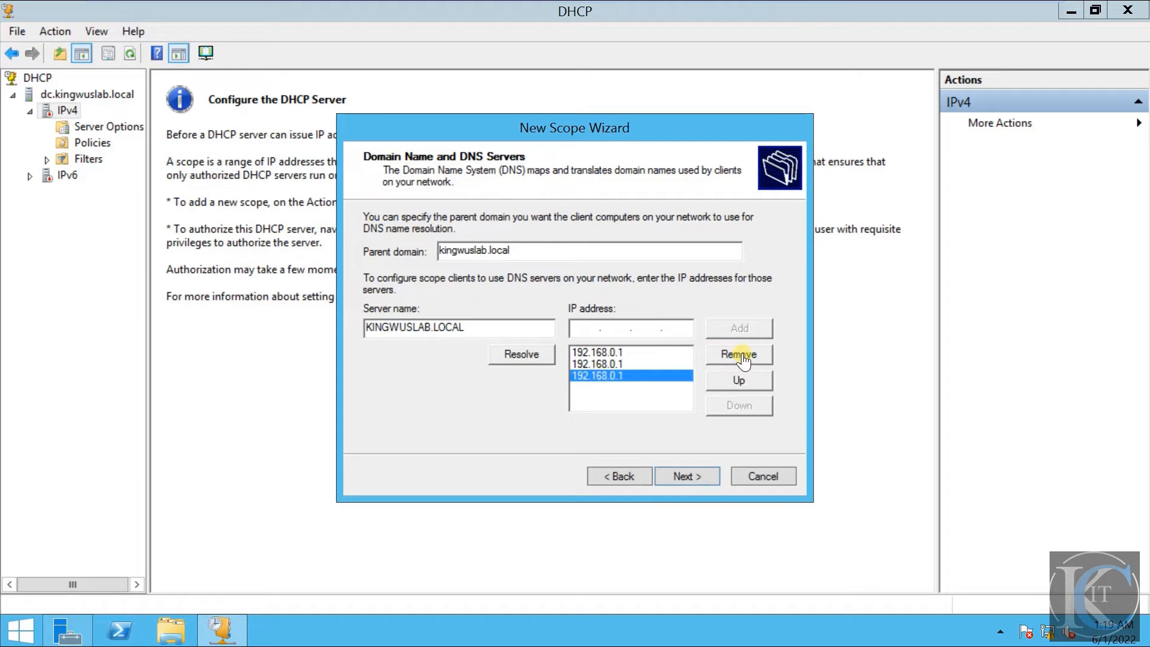
left_click(742, 357)
left_click(602, 364)
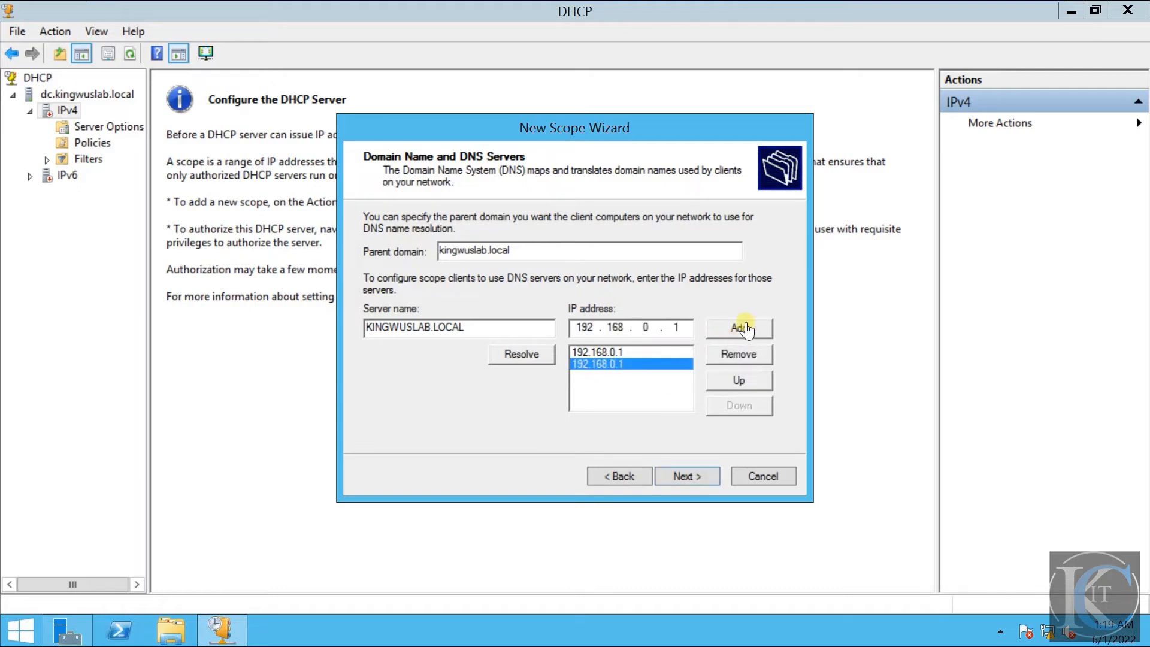
left_click(740, 355)
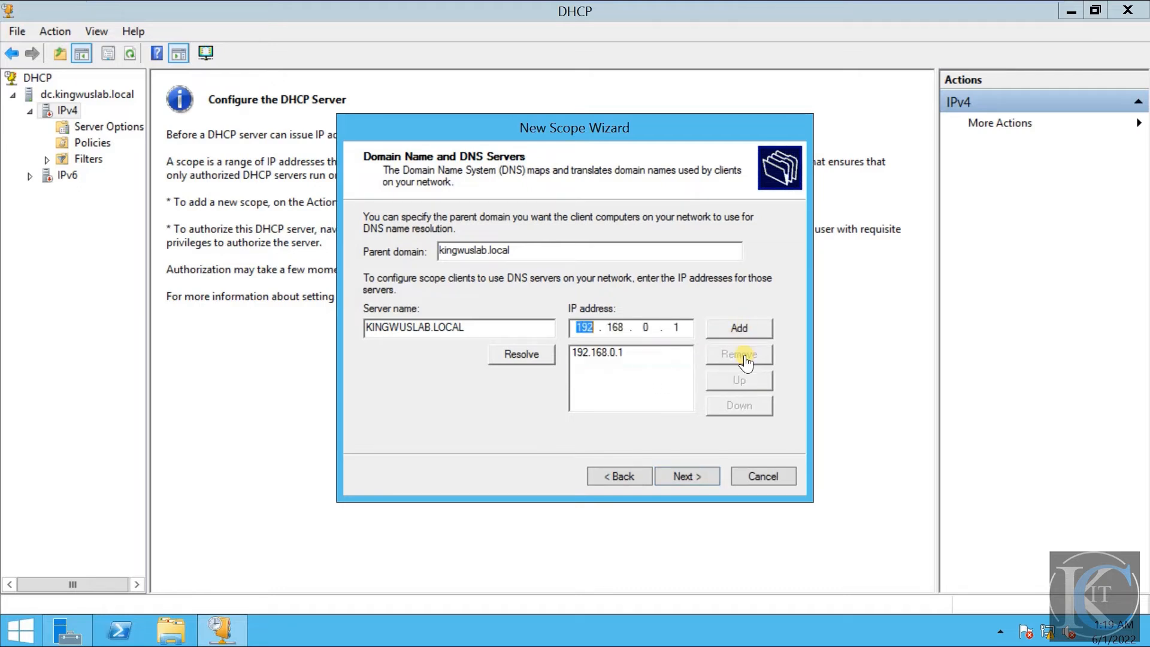
- Accept the DNS settings and complete the wizard with no WINS servers and the scope activated immediately
left_click(697, 480)
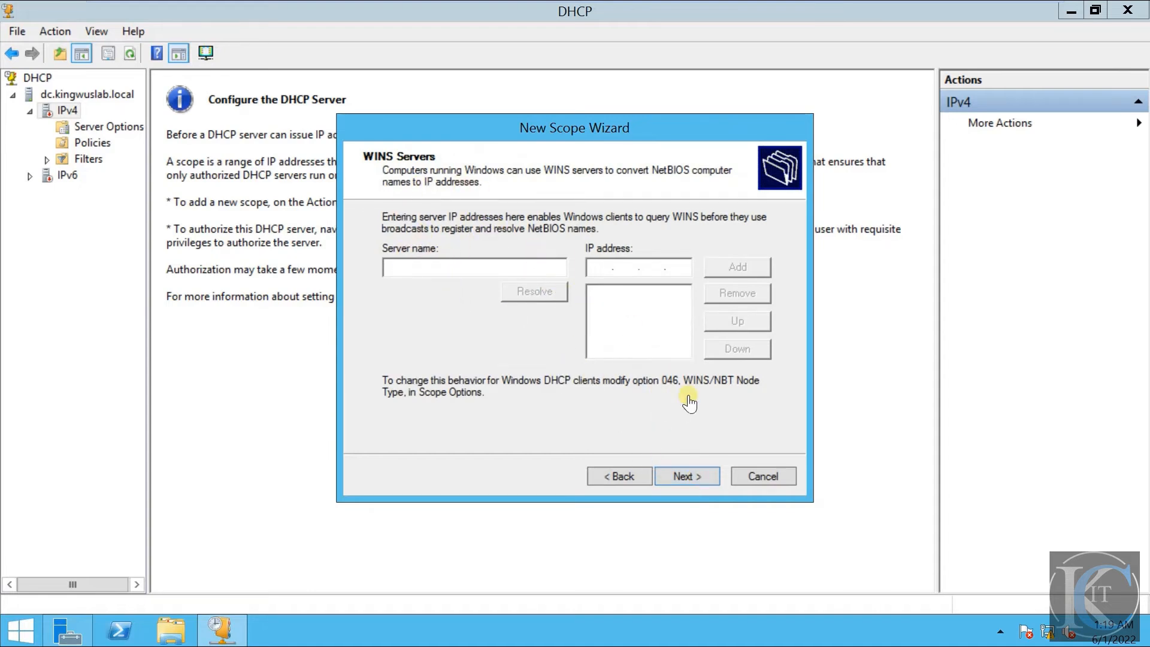
left_click(693, 477)
left_click(693, 477)
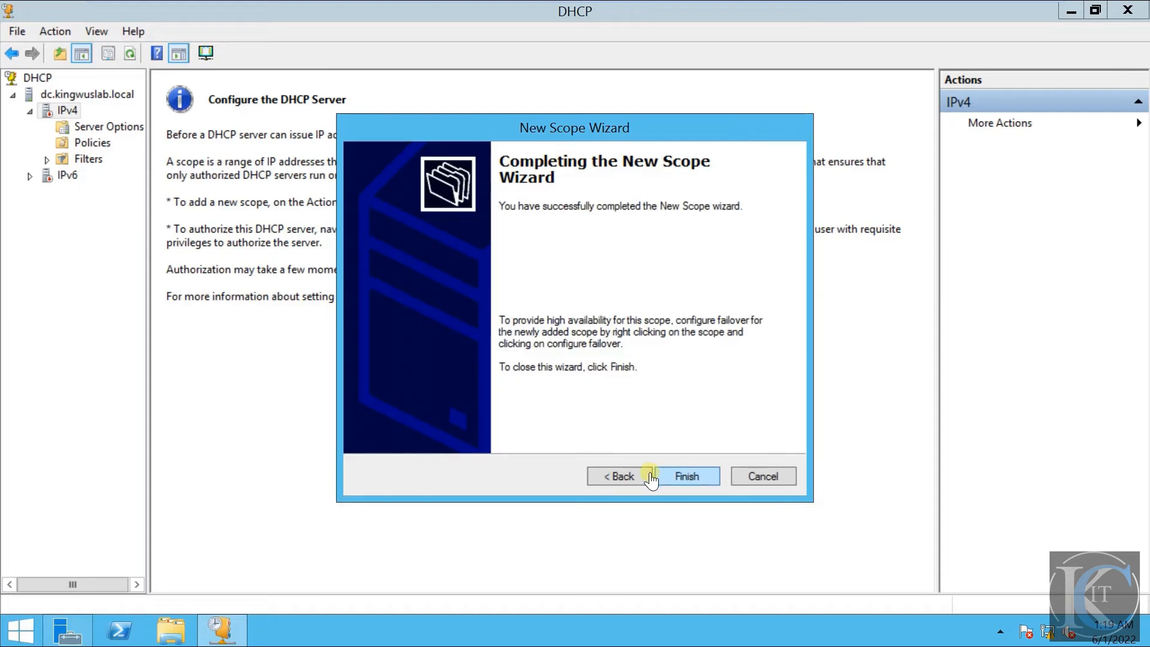
left_click(623, 478)
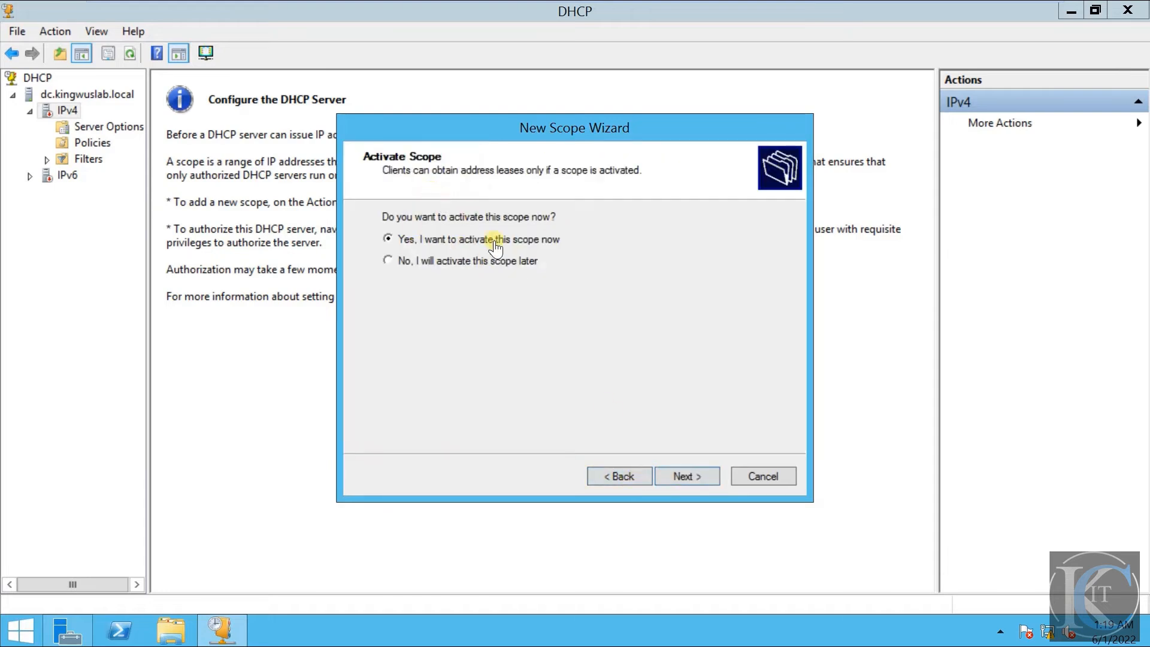
left_click(695, 487)
left_click(695, 487)
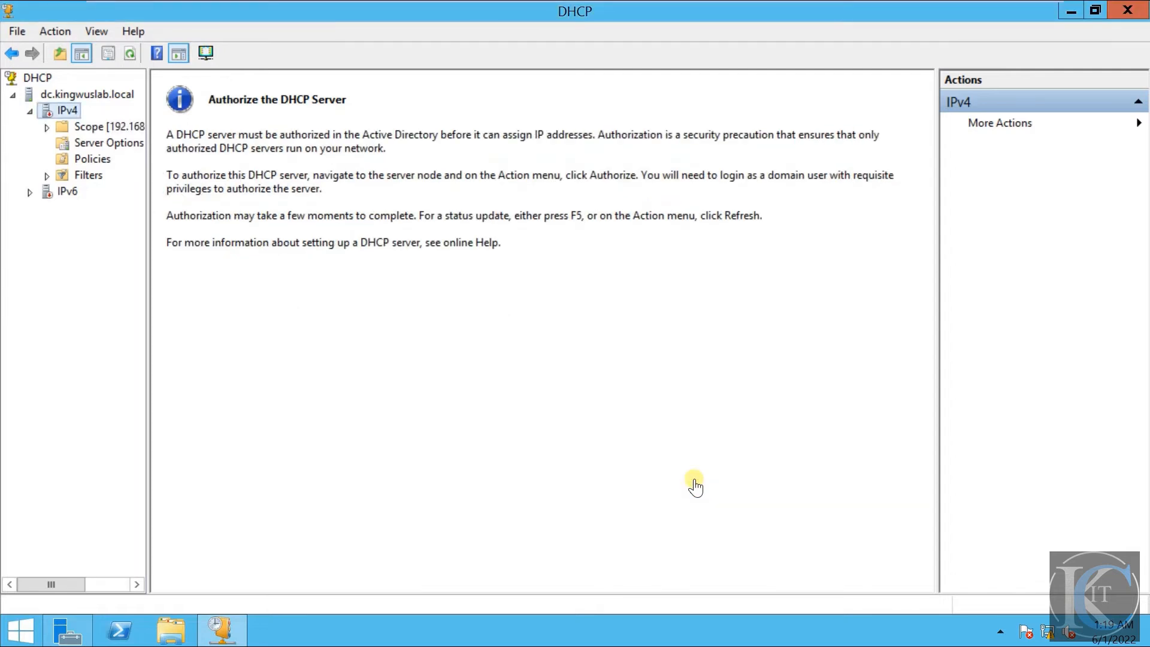
- Expand the new scope and examine its Address Pool and Address Leases, widening the console tree to show full names
double_click(97, 127)
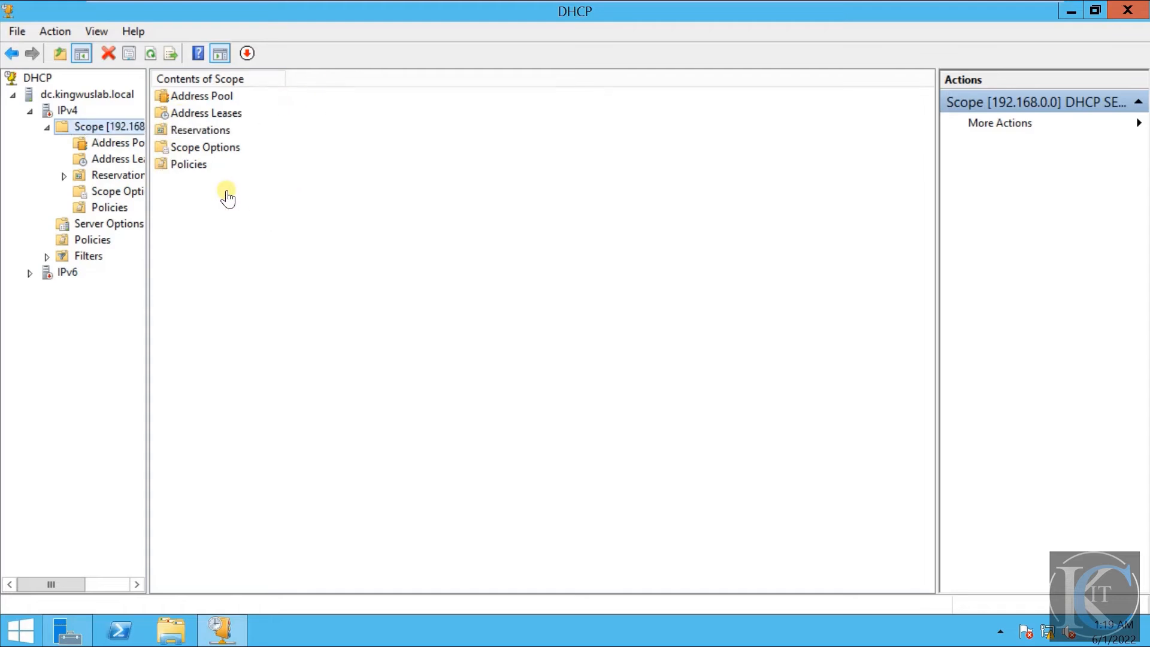
double_click(202, 96)
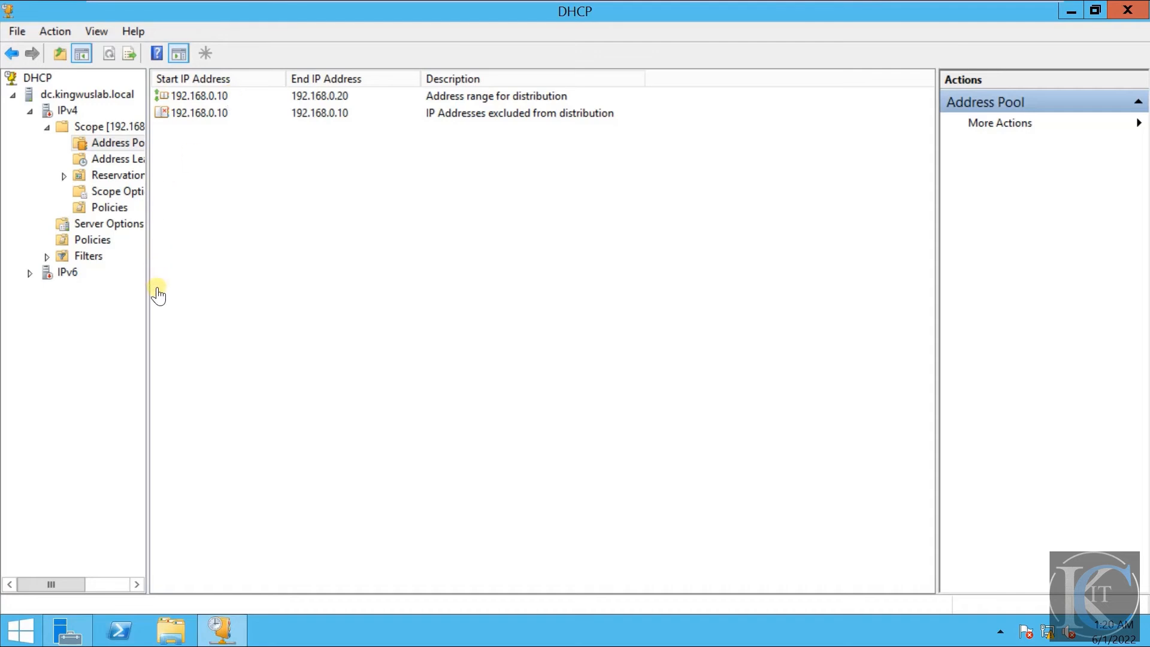
left_click_drag(147, 314, 232, 306)
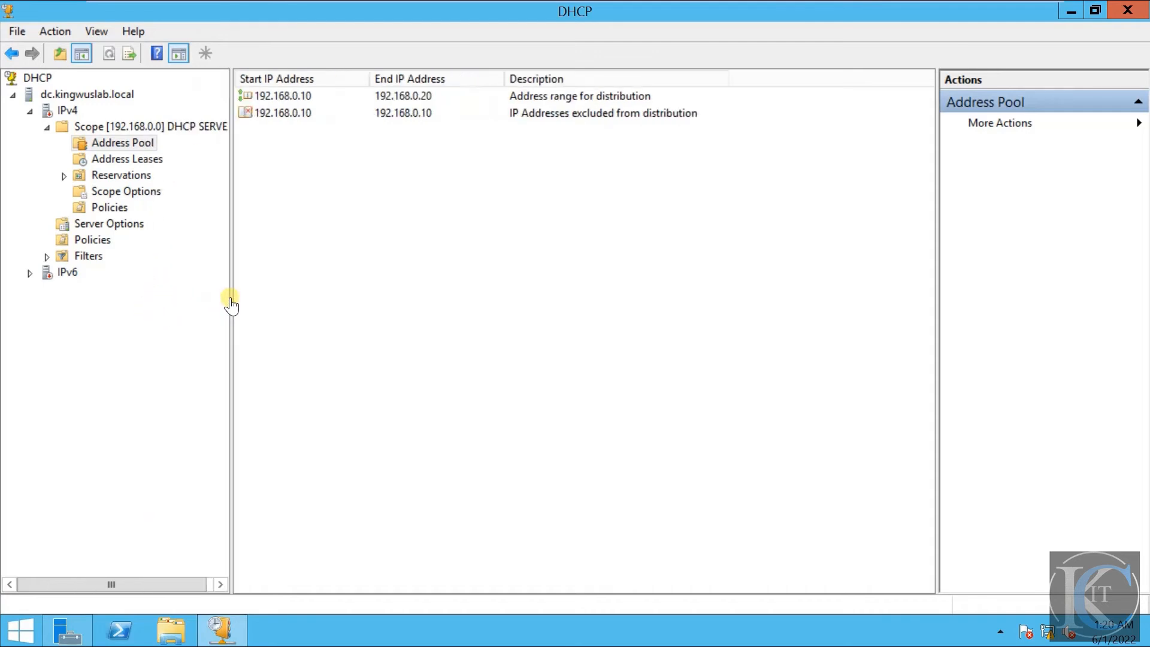
left_click(132, 162)
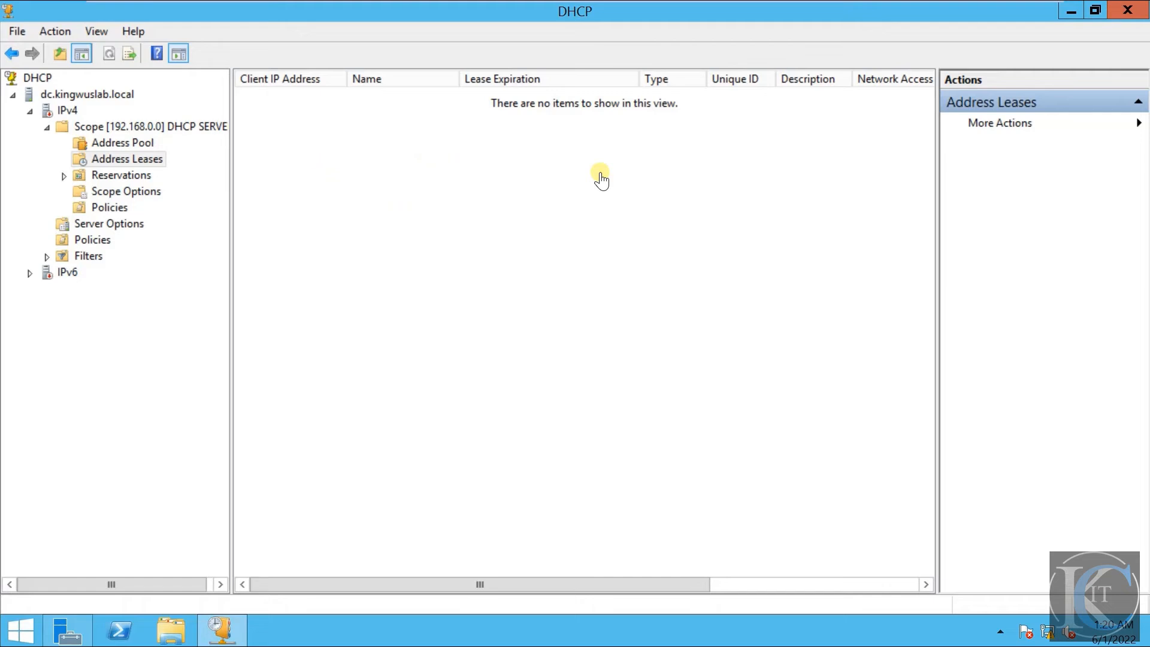
- Start a new reservation under the scope's Reservations and examine its IP address and MAC address fields
left_click(109, 180)
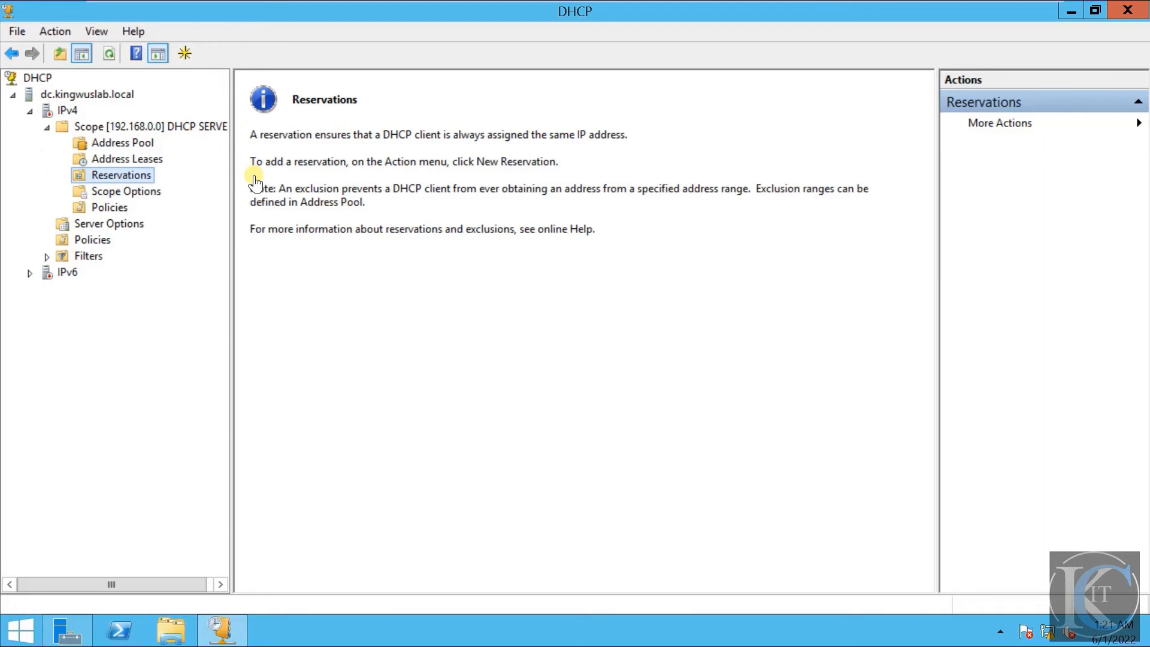
right_click(105, 180)
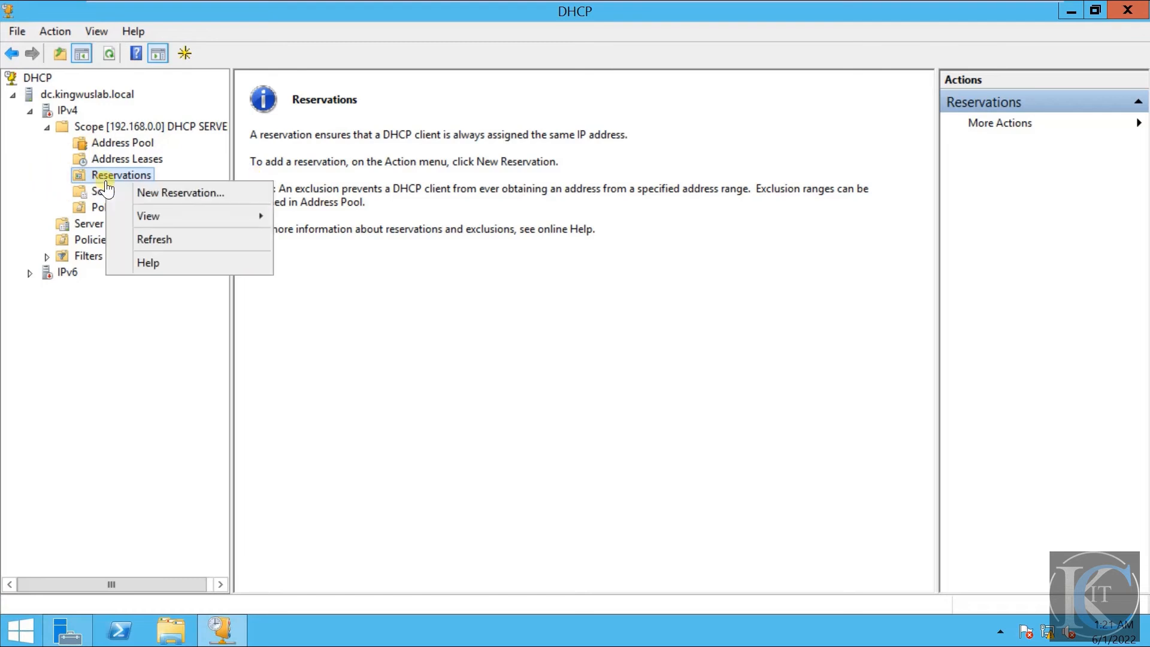
left_click(171, 197)
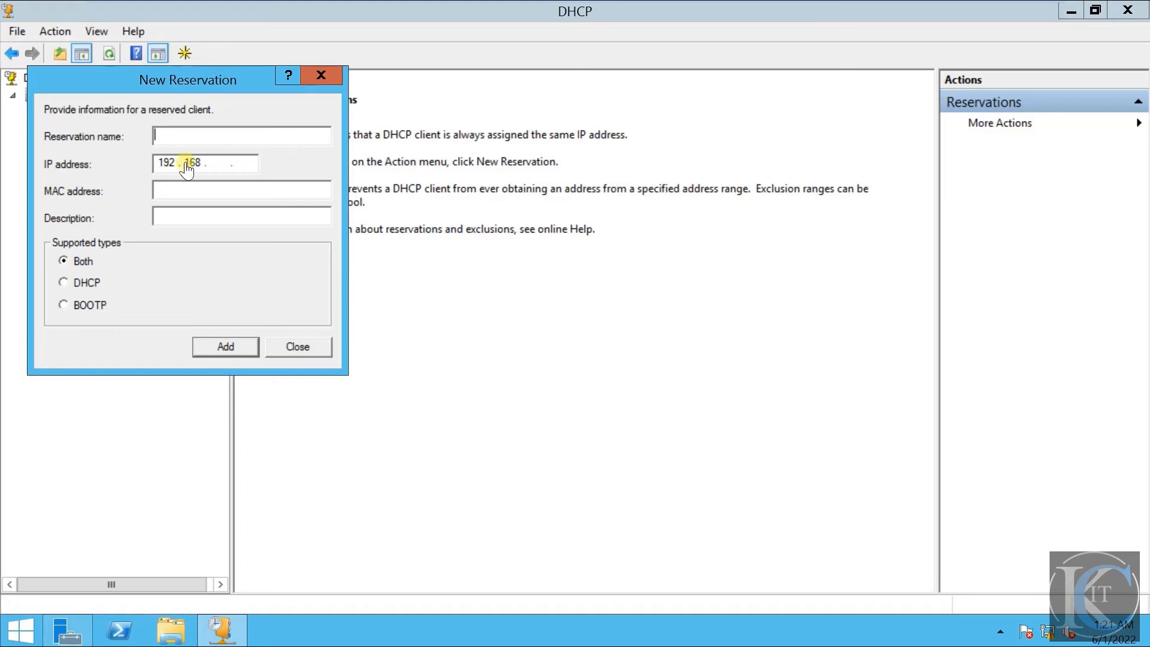
left_click(223, 162)
left_click(245, 166)
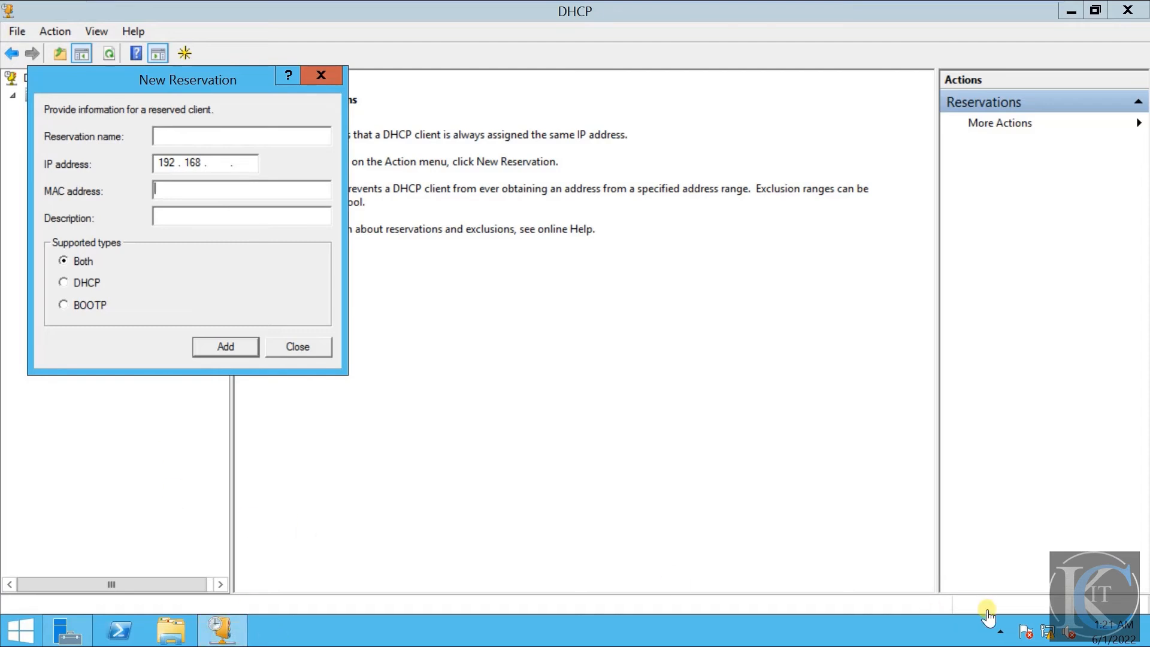
- Look up the physical address in the Ethernet0 connection details, and close the New Reservation form without adding a reservation
right_click(1050, 635)
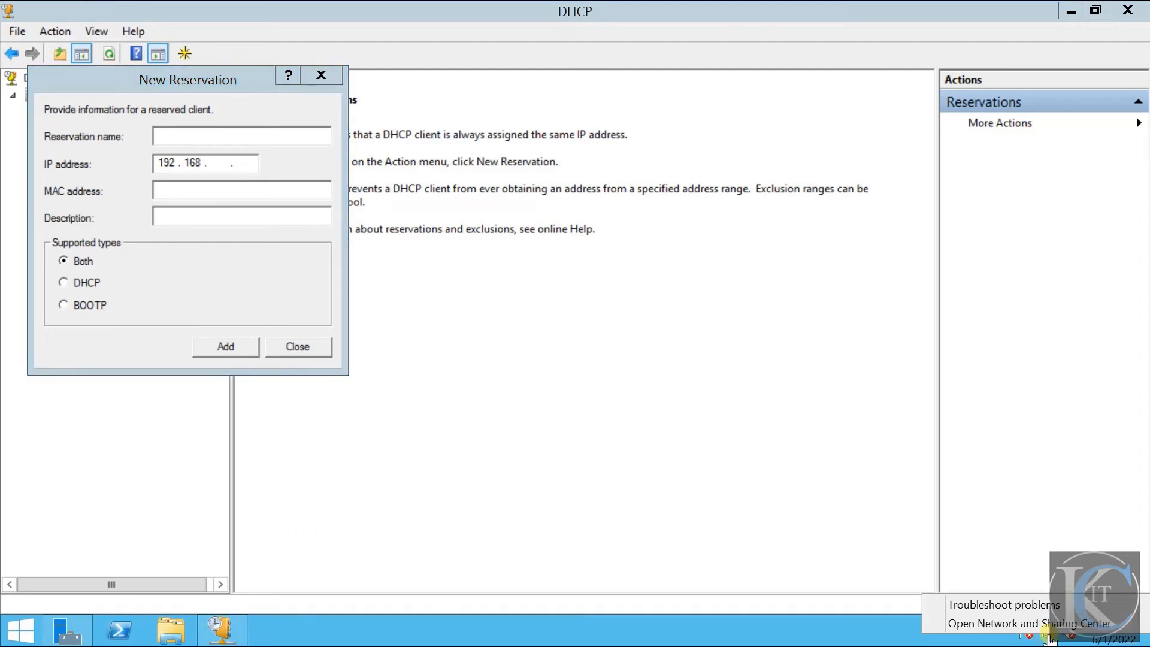
left_click(1025, 621)
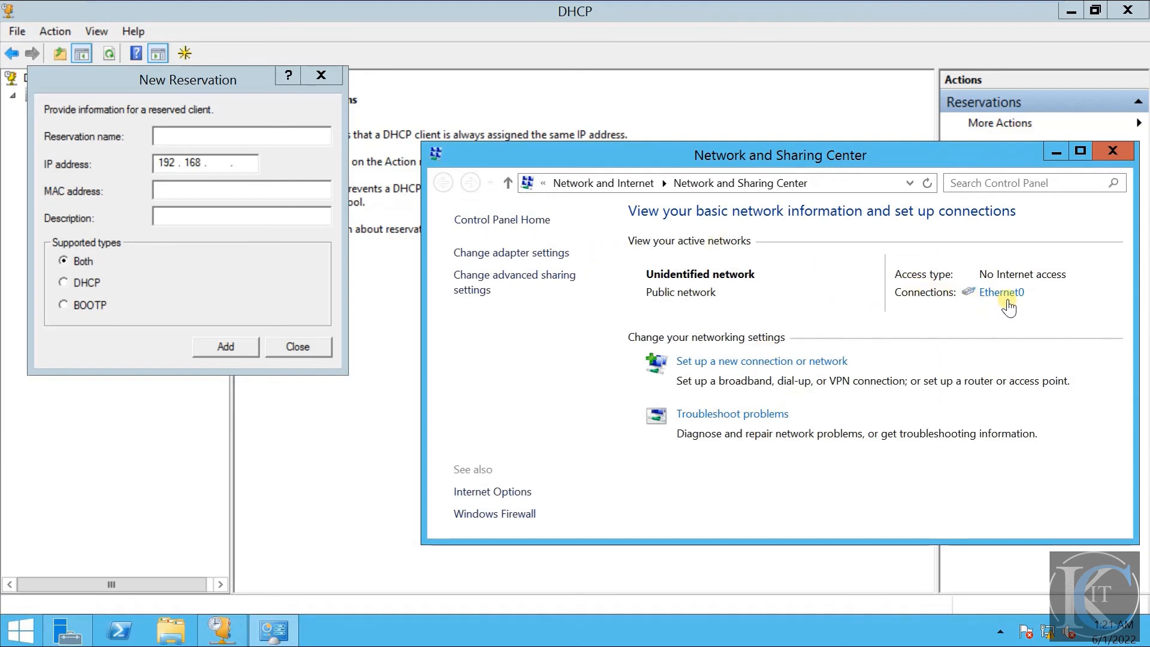
left_click(1007, 302)
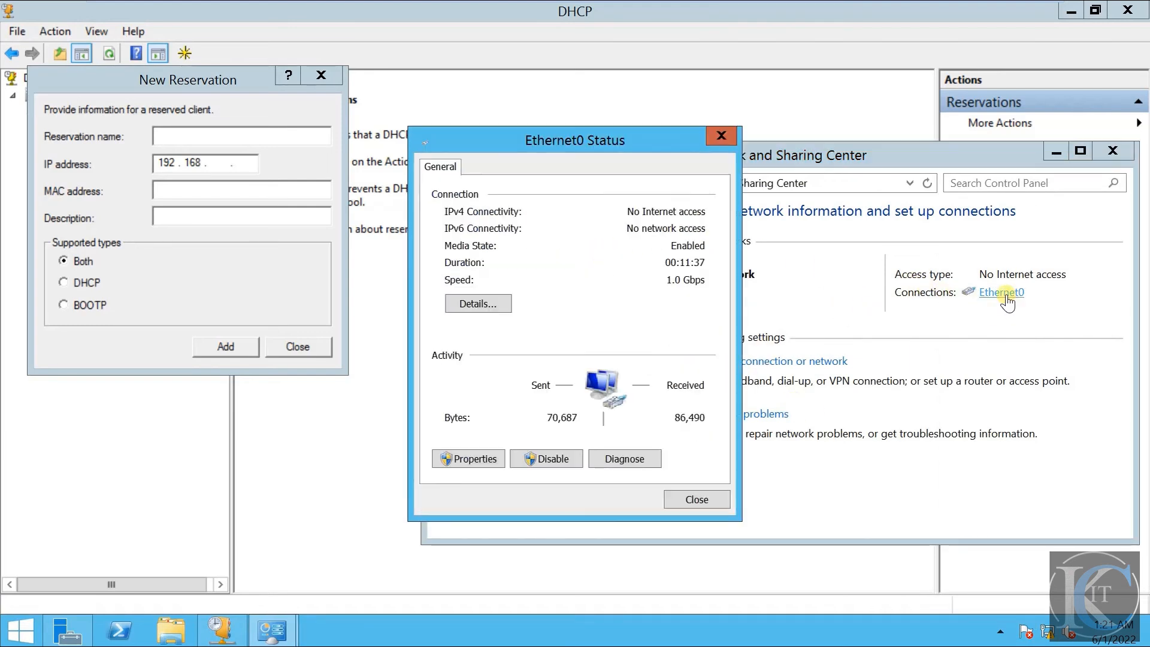
left_click(478, 304)
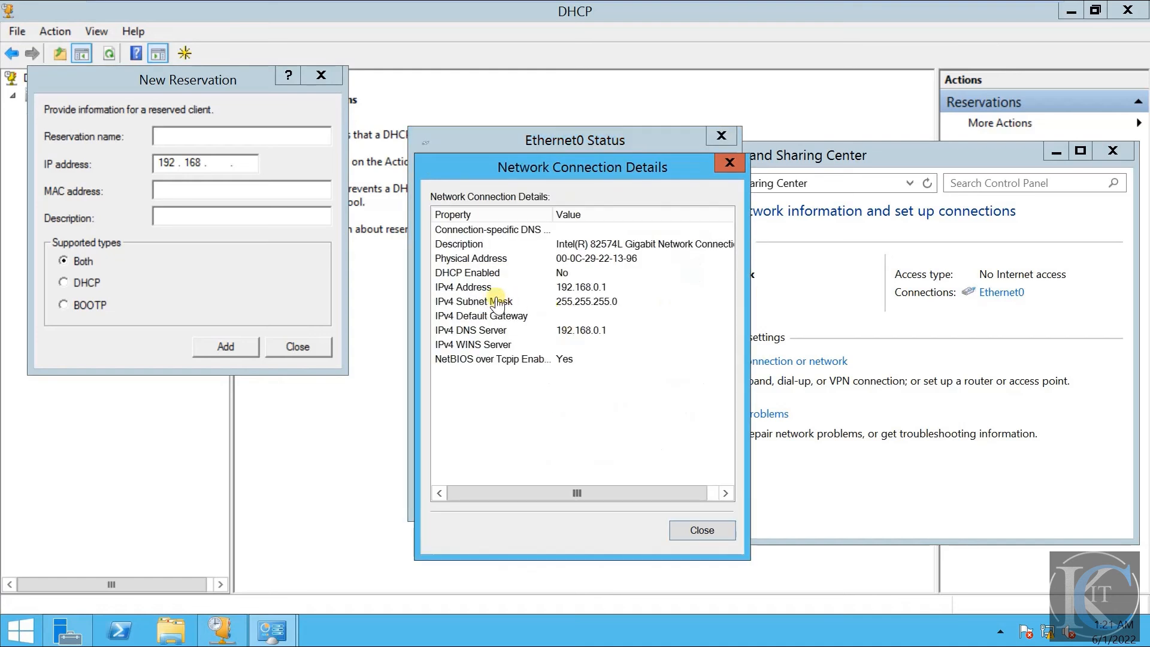
left_click(611, 261)
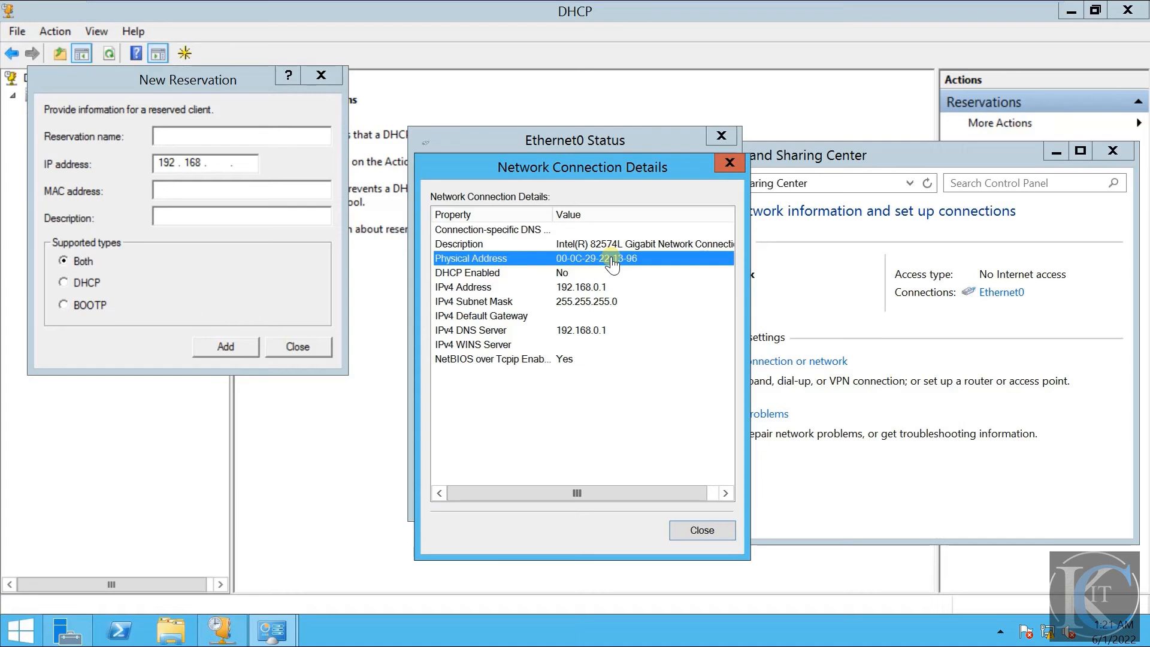
left_click(180, 190)
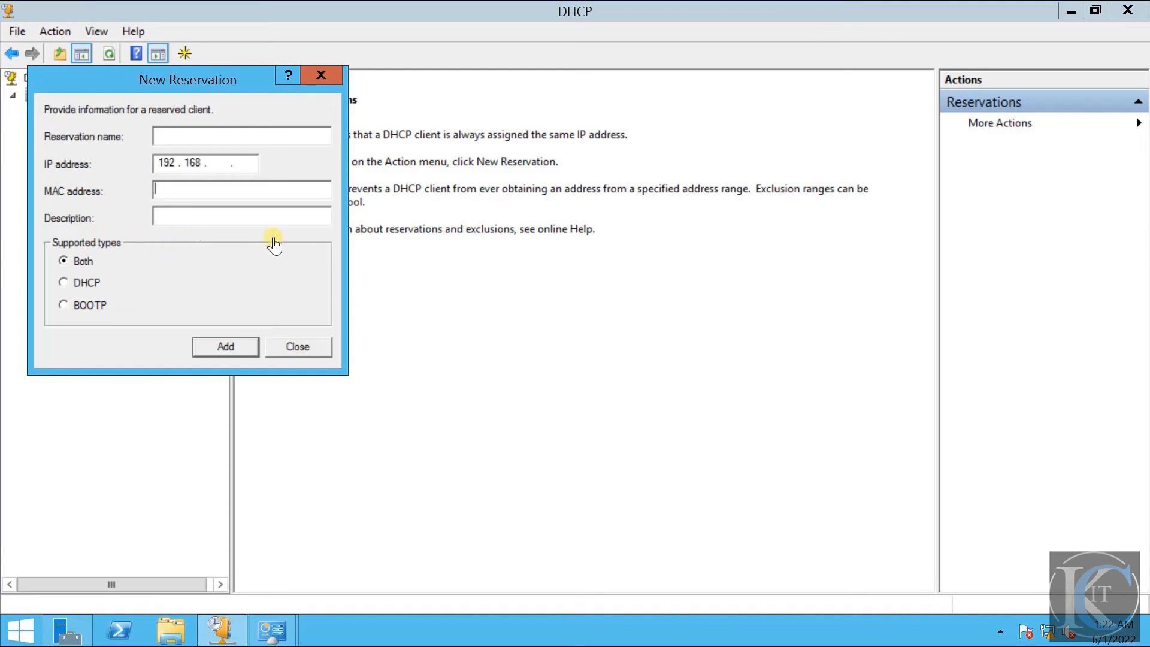
left_click(310, 350)
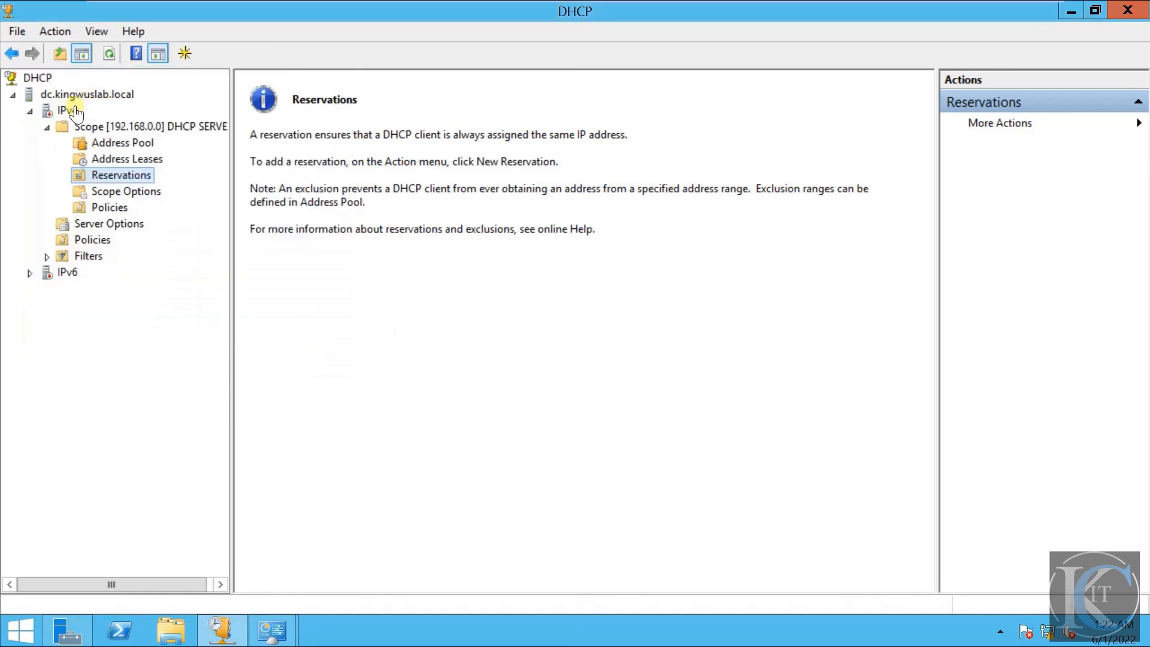
- Examine the Address Pool and the contents of the 192.168.0.0 scope
left_click(133, 143)
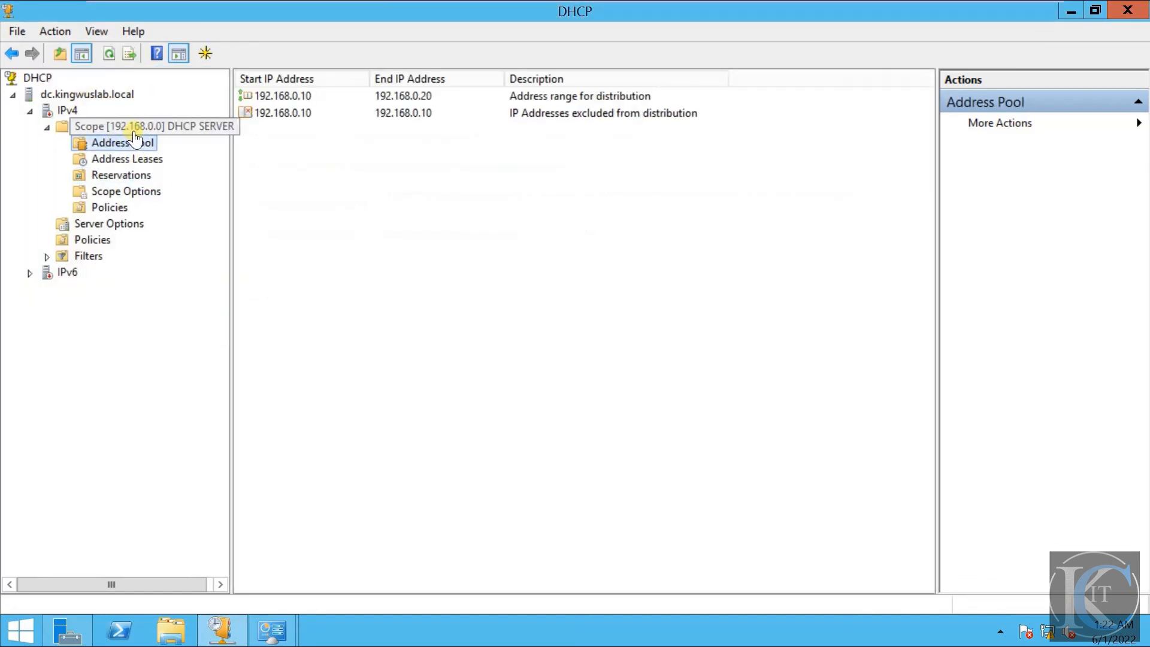
left_click(131, 128)
left_click(128, 142)
left_click(114, 126)
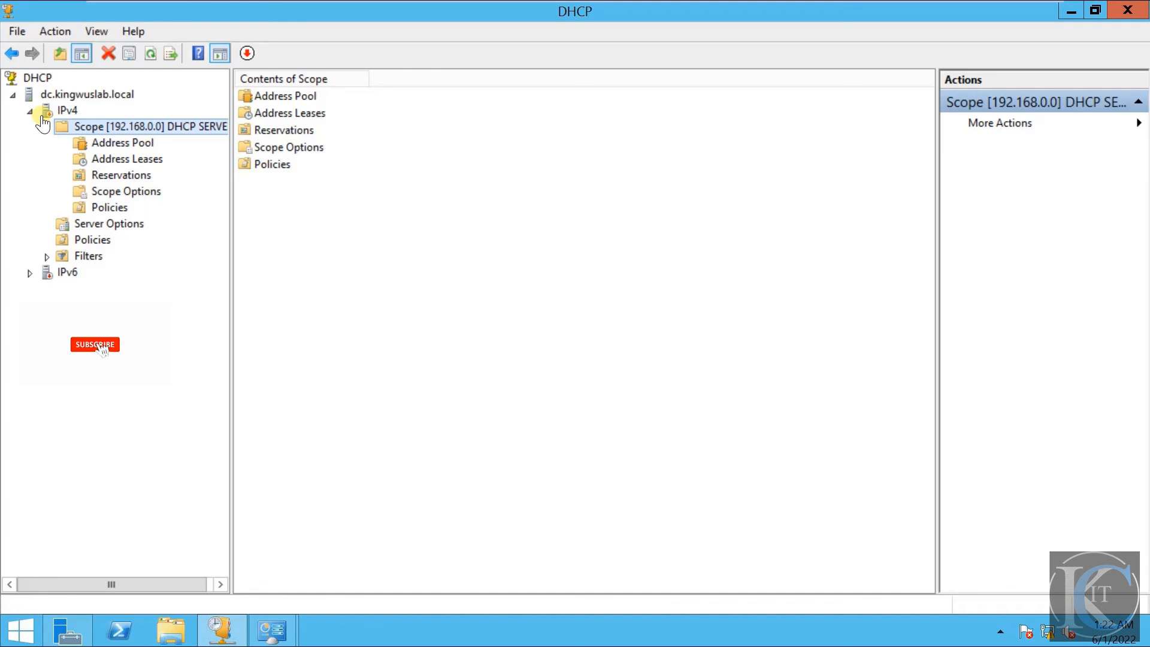
- Refresh the IPv4 node of the DHCP server and look over its available commands
left_click(60, 110)
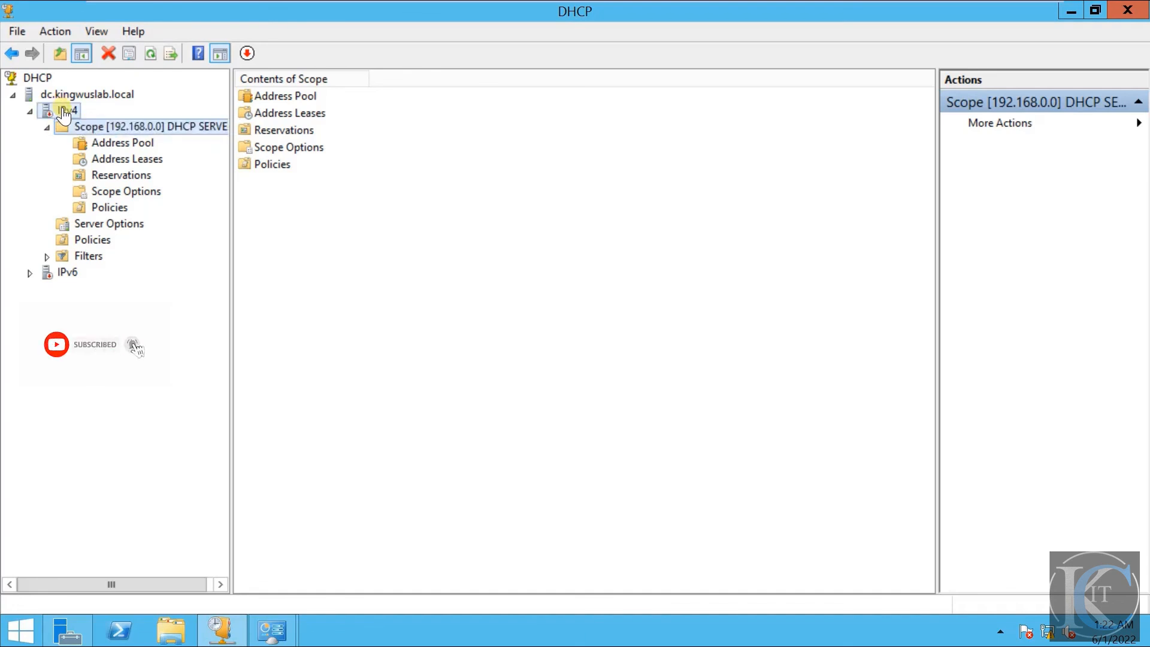
right_click(63, 109)
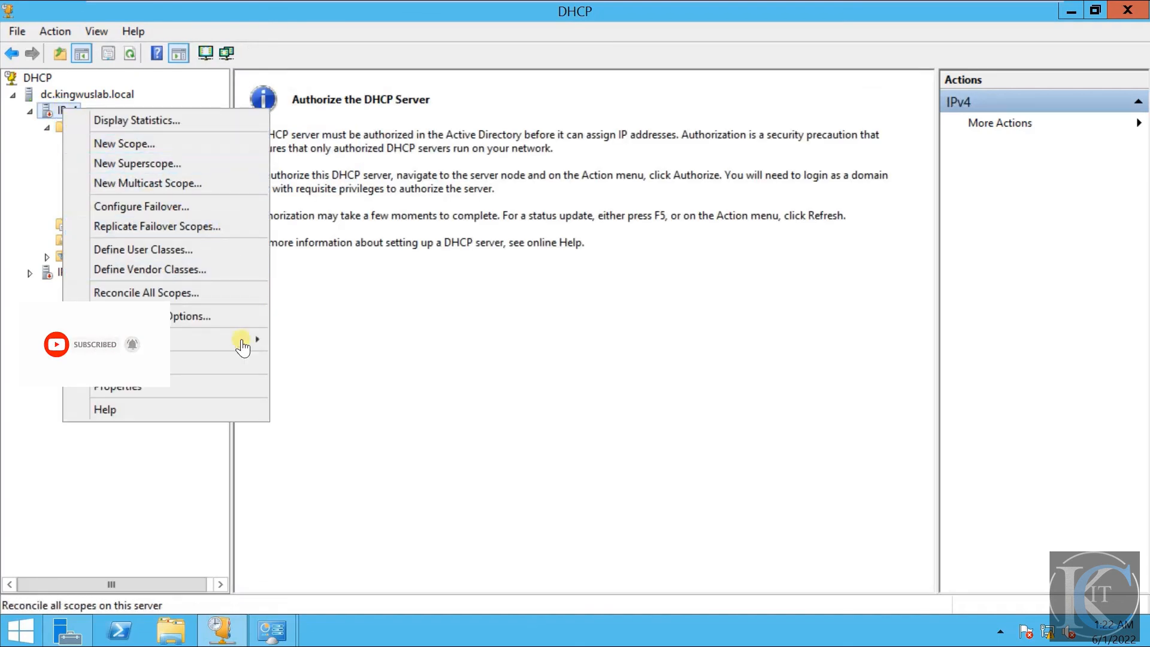
left_click(171, 362)
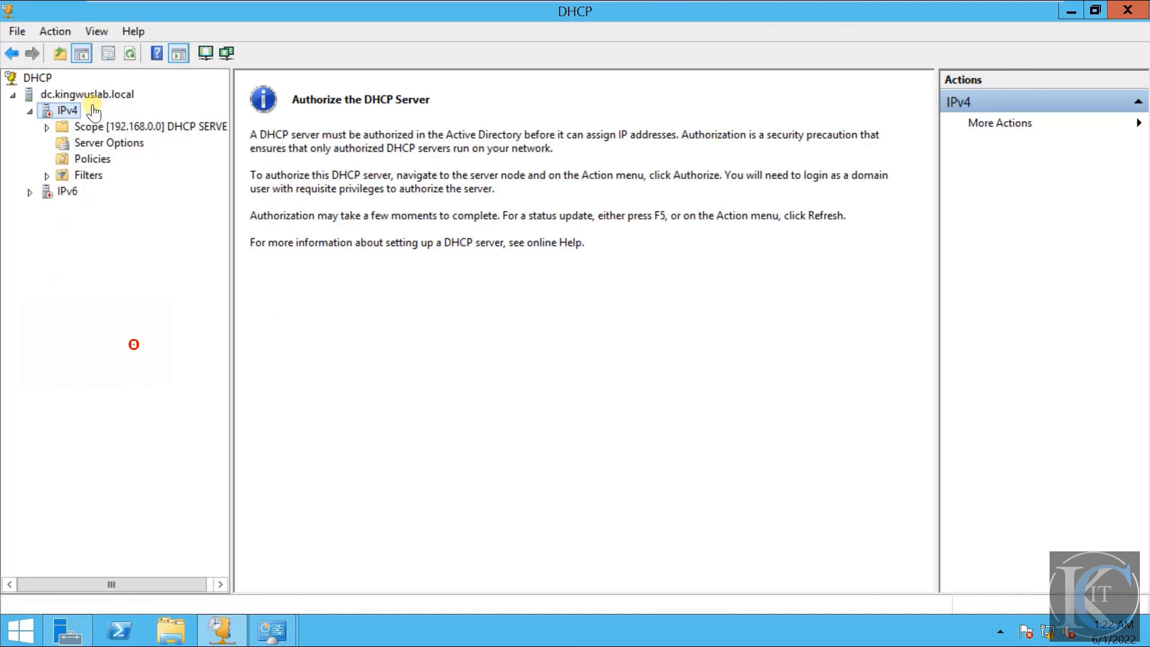
right_click(68, 115)
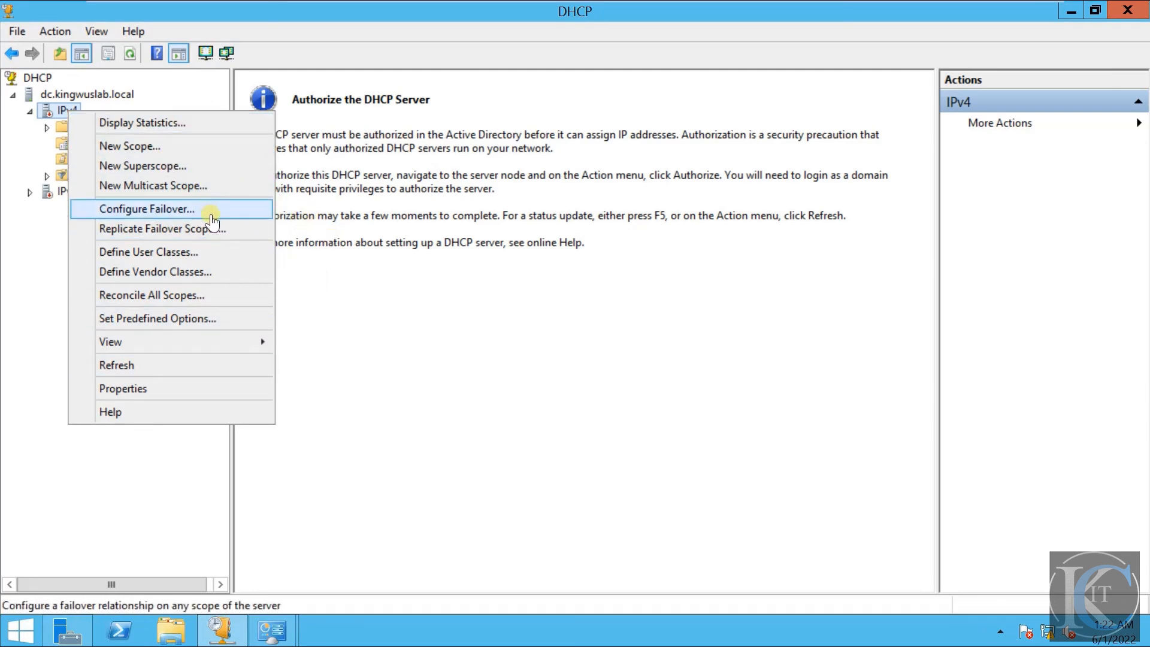
left_click(343, 289)
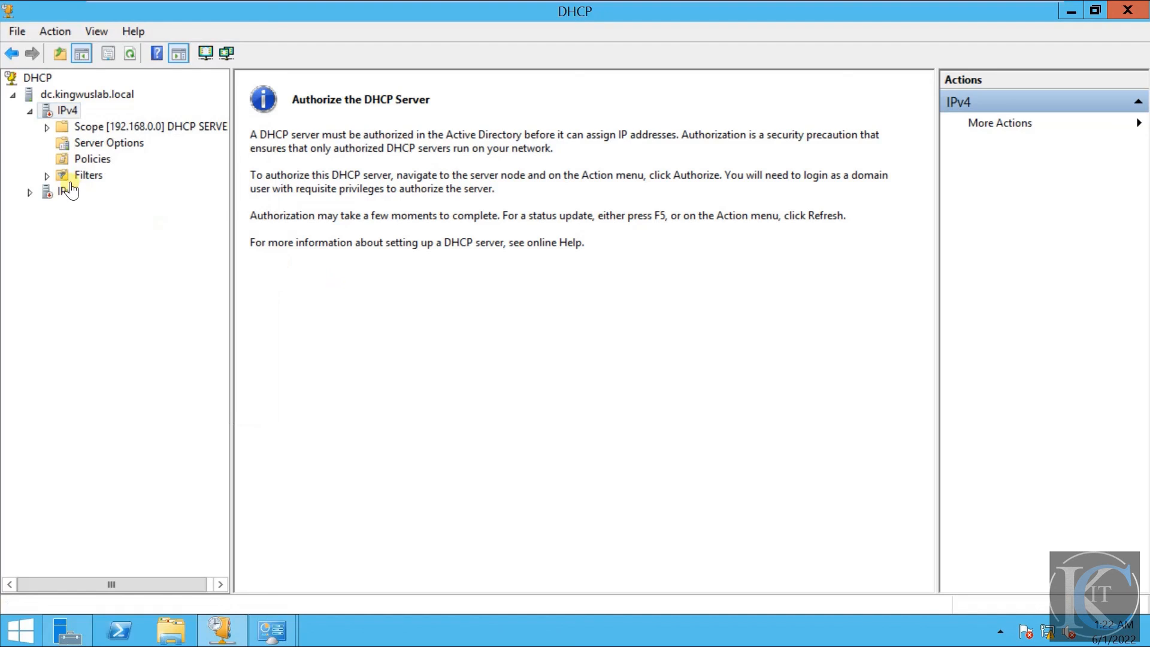
- Authorize the dc.kingwuslab.local DHCP server in Active Directory and refresh the server node
left_click(67, 97)
right_click(67, 98)
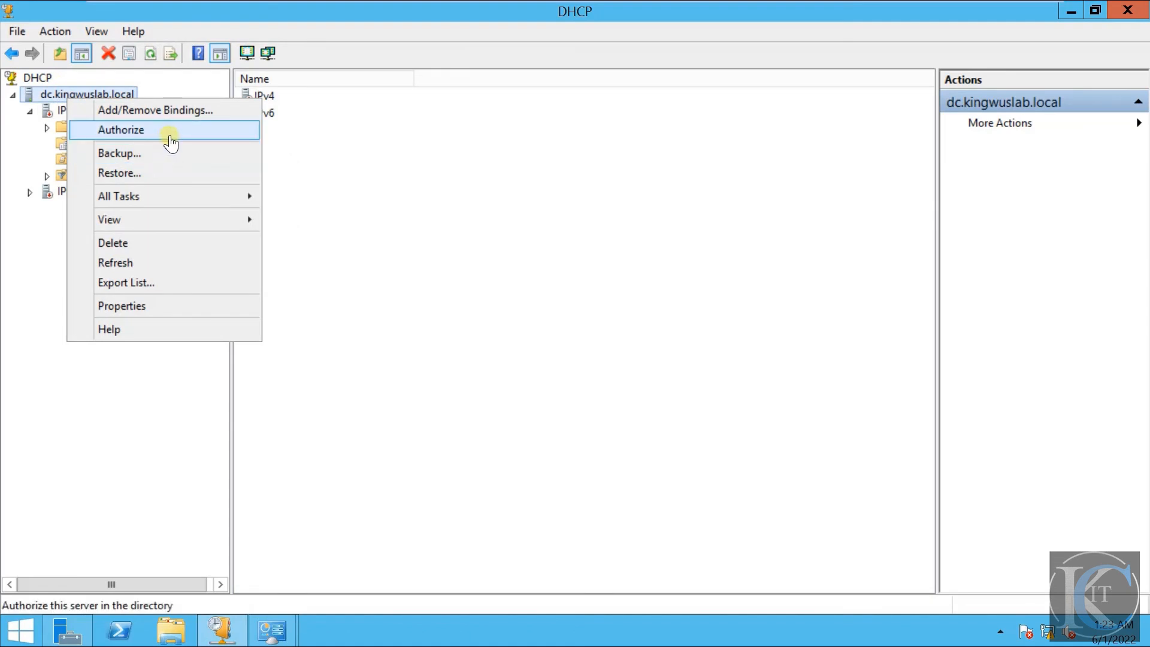
left_click(170, 135)
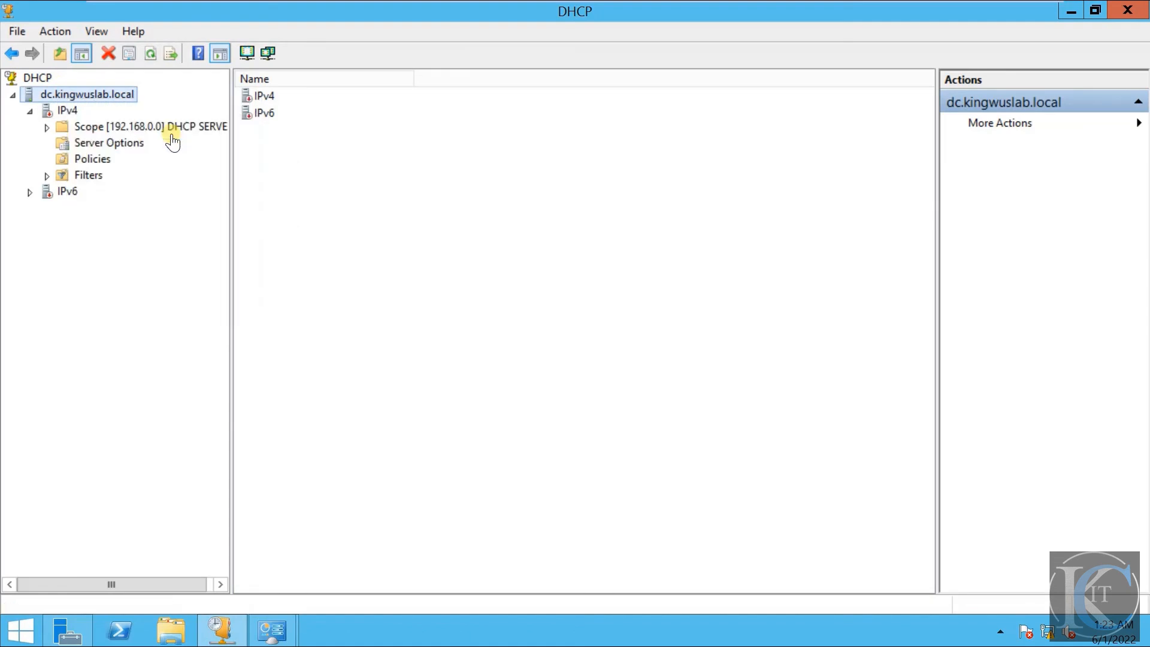
right_click(76, 95)
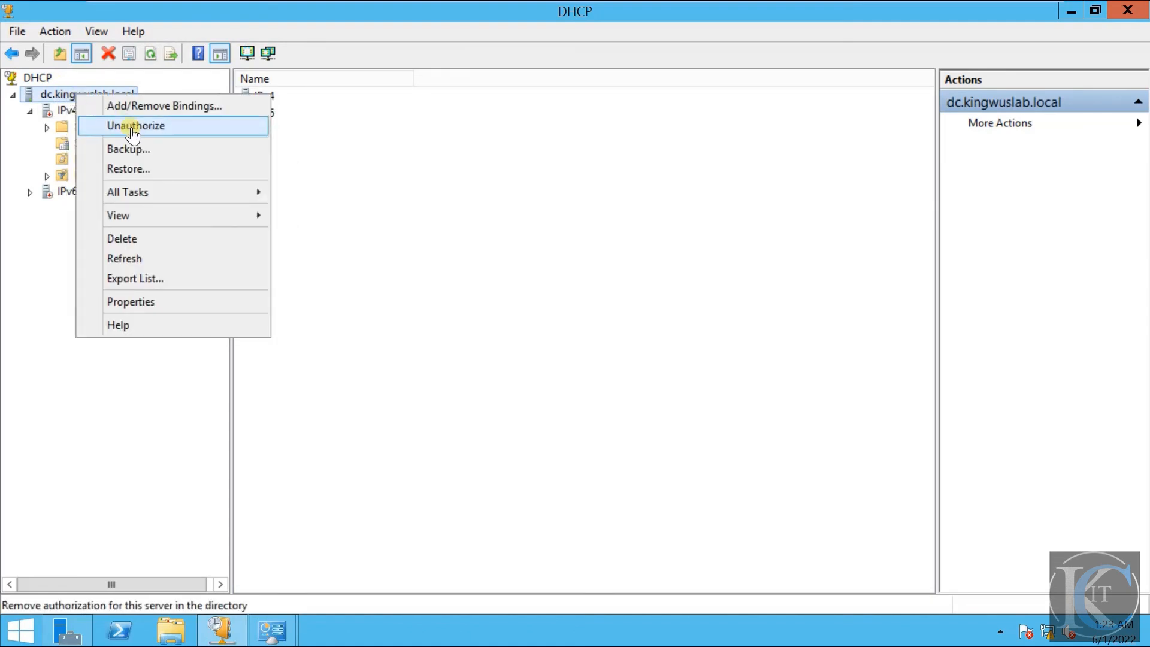
left_click(191, 258)
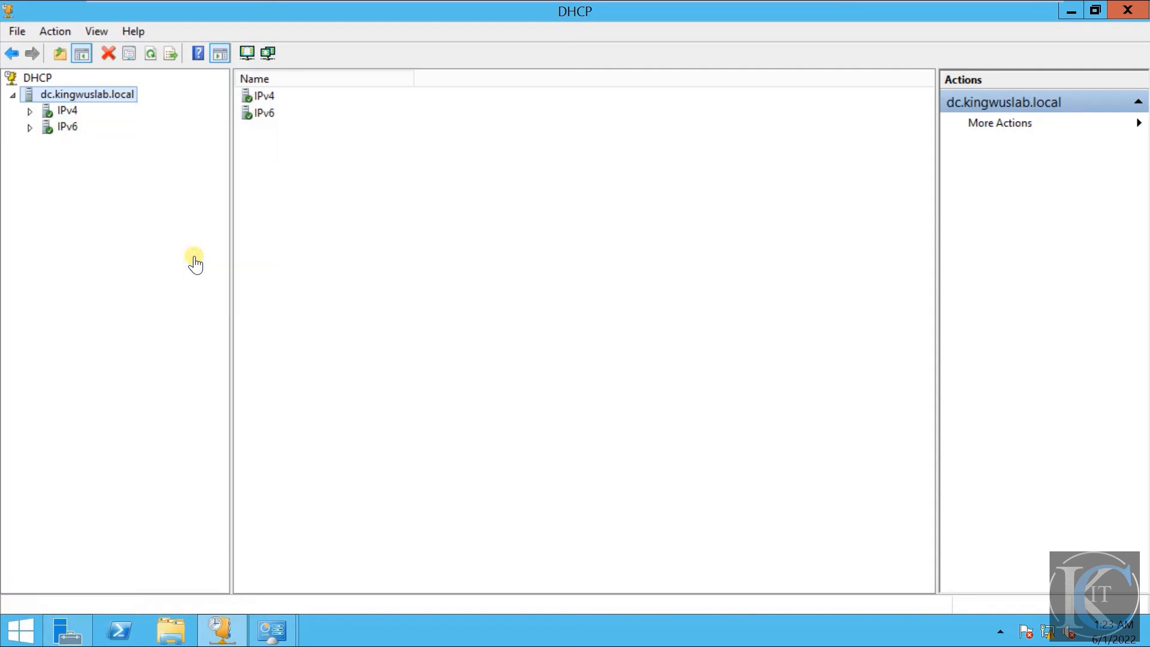
- Expand IPv4 and its 192.168.0.0 scope, and examine the Address Pool, Address Leases and scope status
left_click(29, 112)
double_click(122, 129)
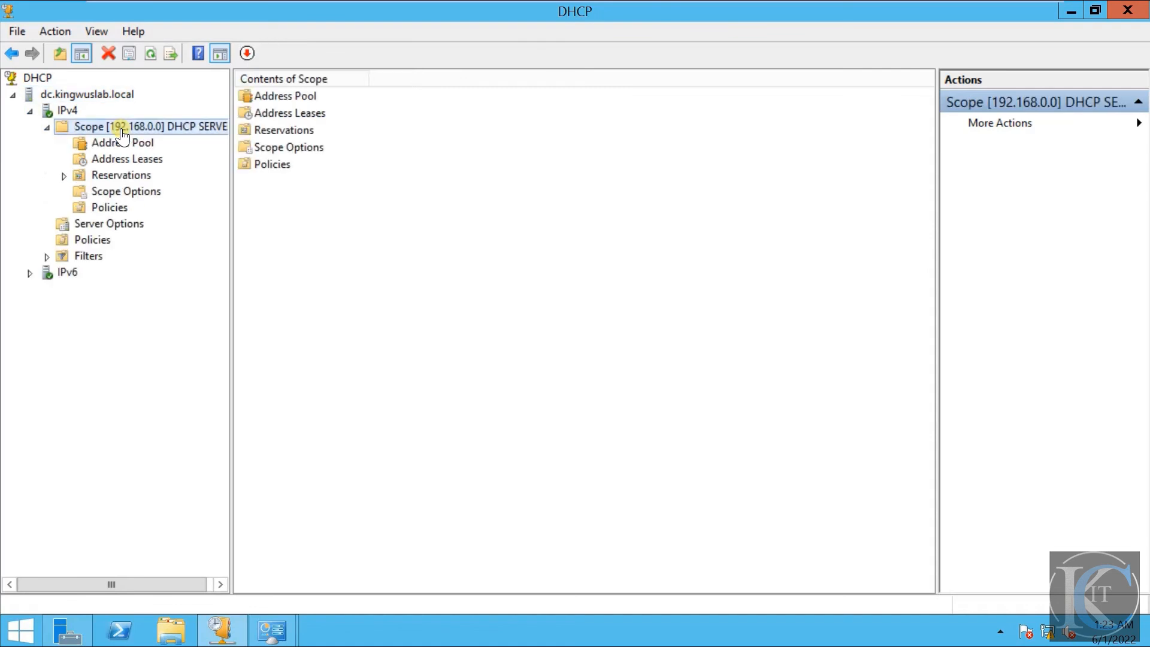
left_click(126, 143)
left_click(135, 158)
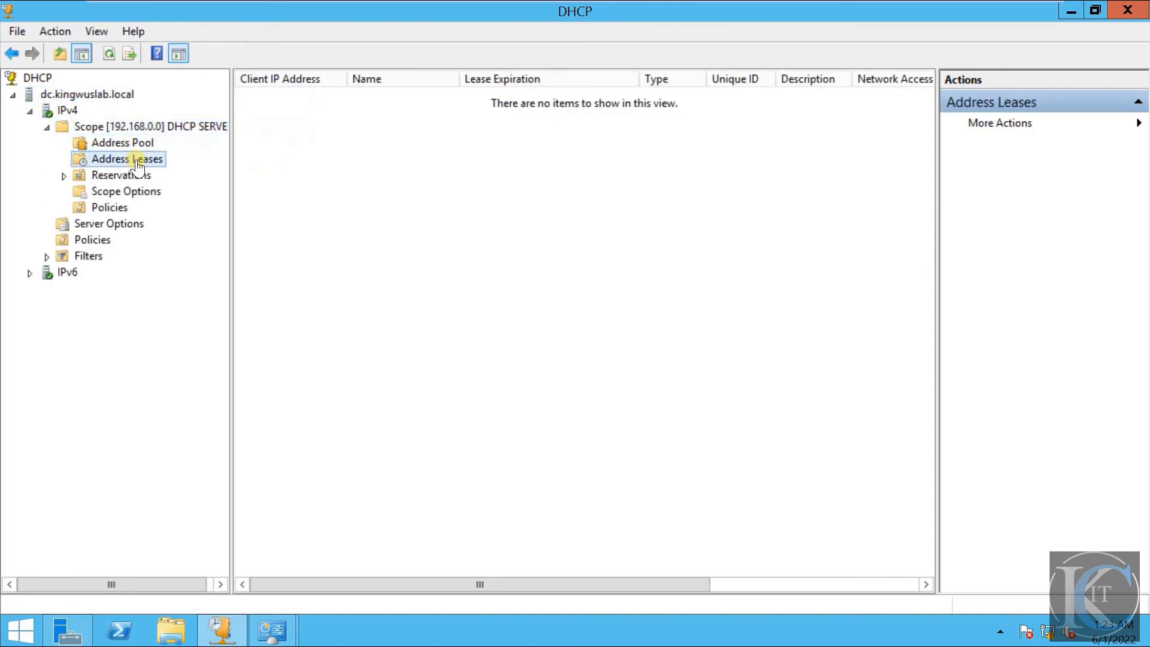
left_click(128, 148)
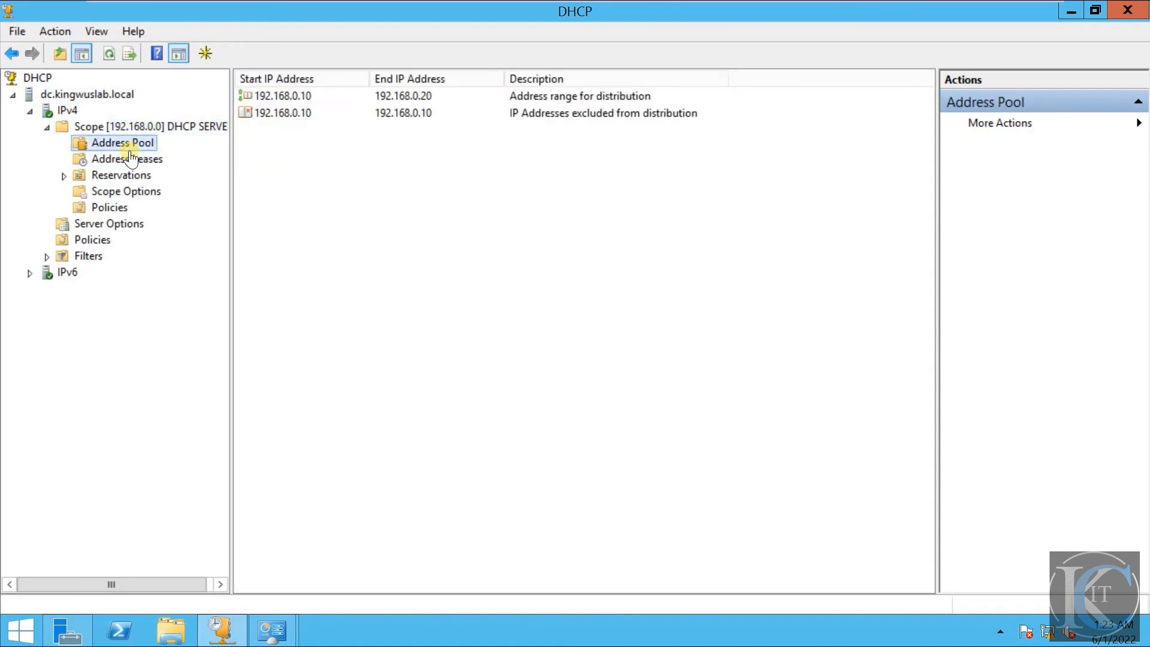
left_click(170, 127)
left_click(85, 98)
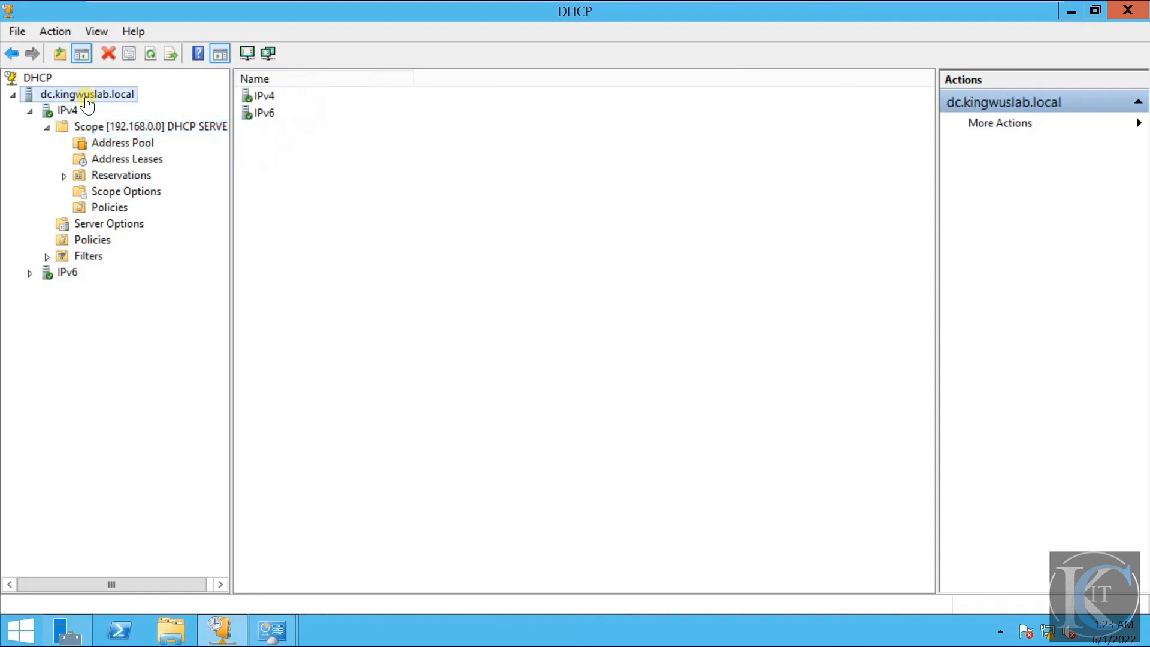
left_click(66, 111)
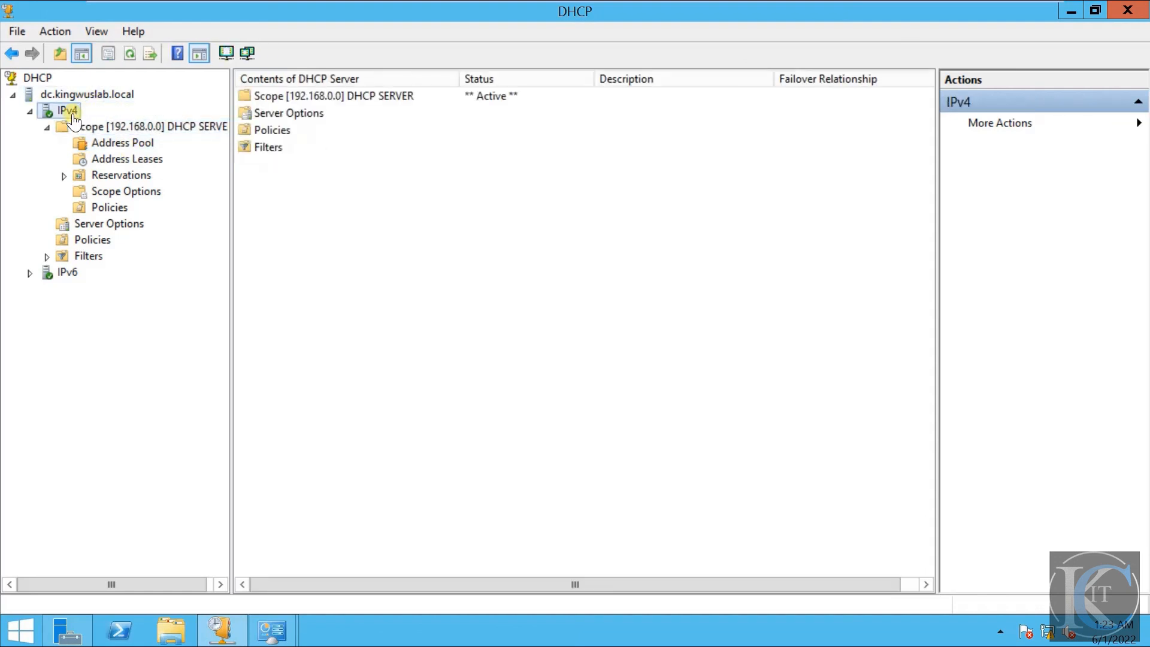
left_click(142, 143)
left_click(163, 127)
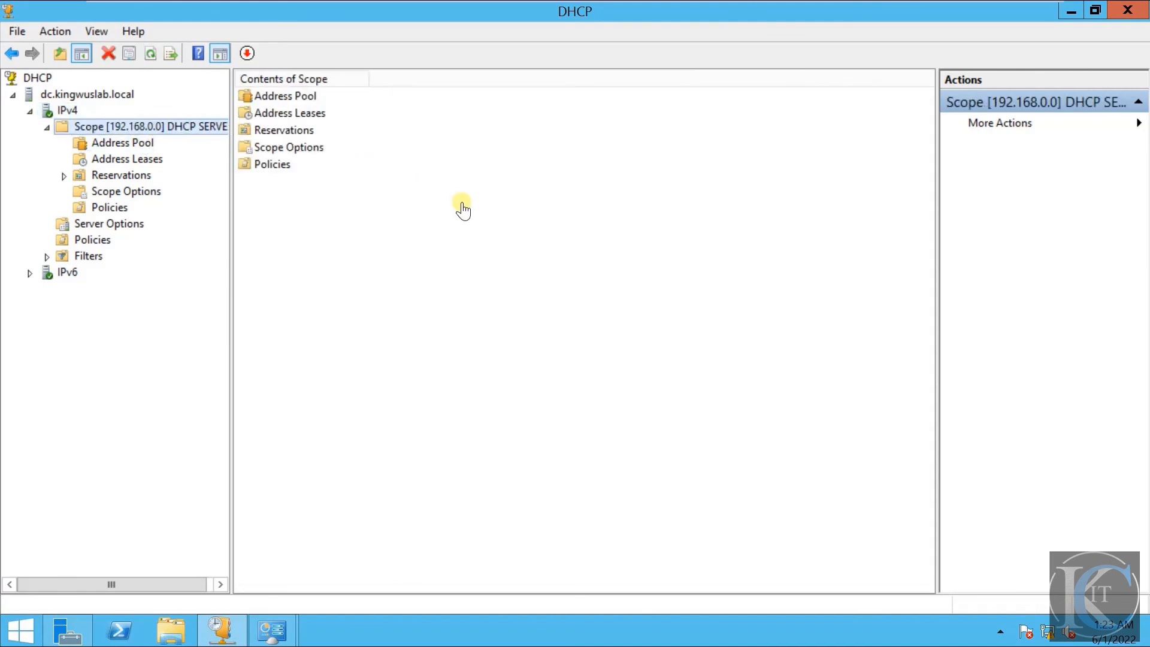
- Take the DC virtual machine out of full-screen mode so it runs inside the VMware Workstation window
mouse_move(788, 2)
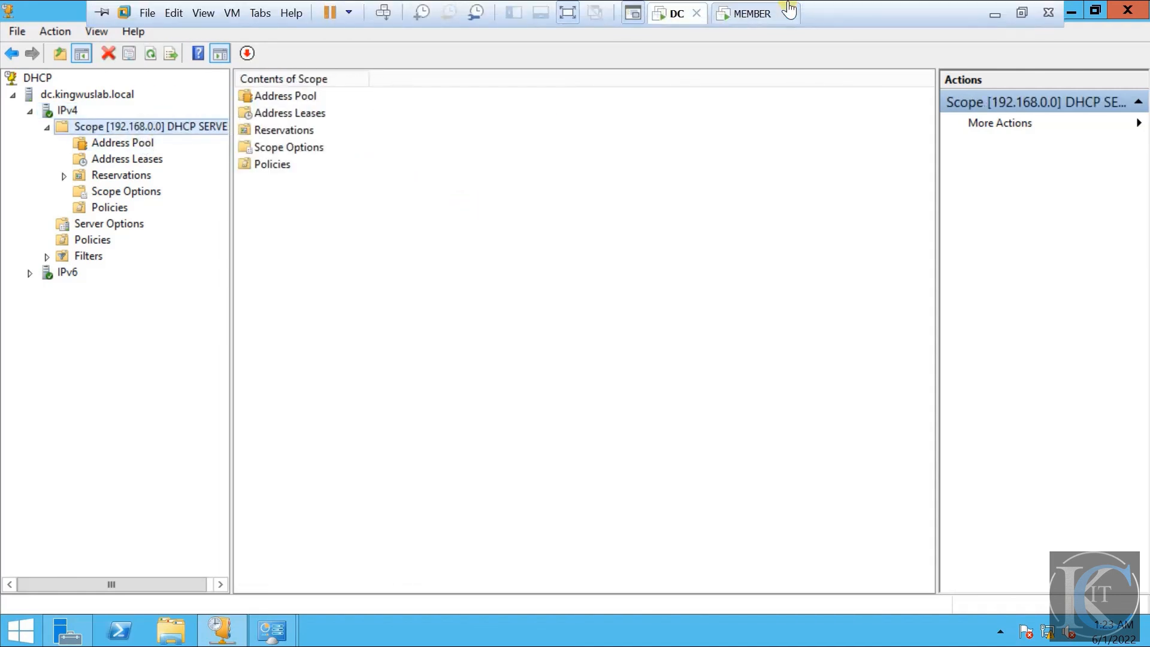
left_click(1022, 13)
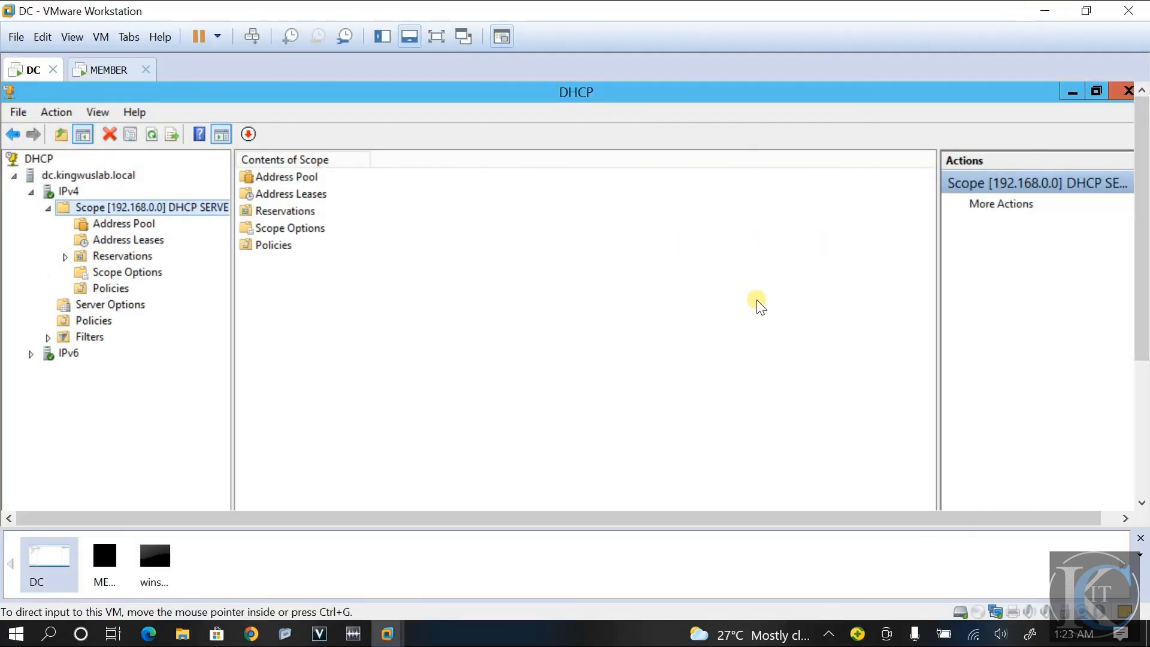